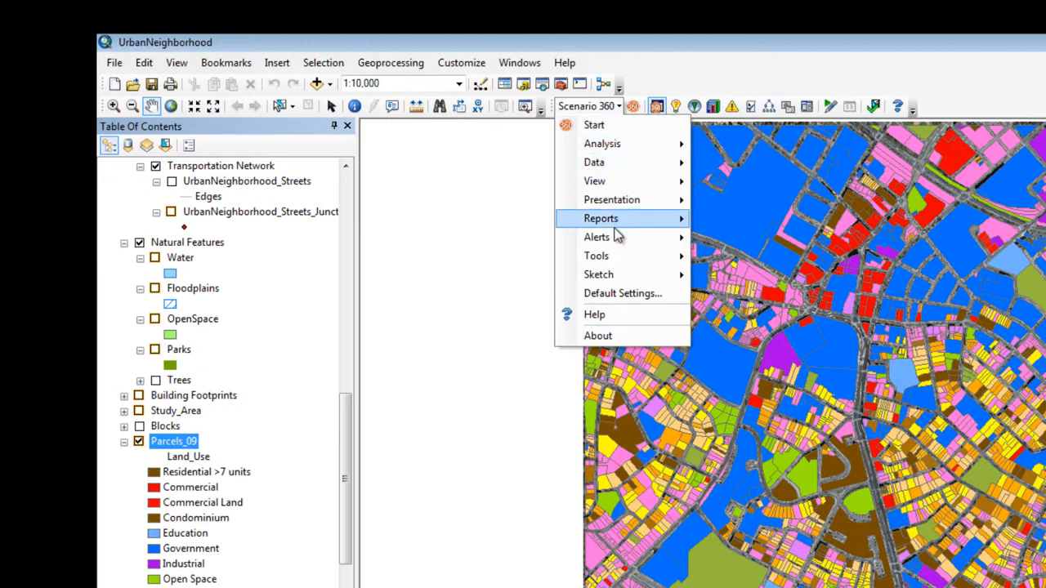
pyautogui.moveTo(625, 257)
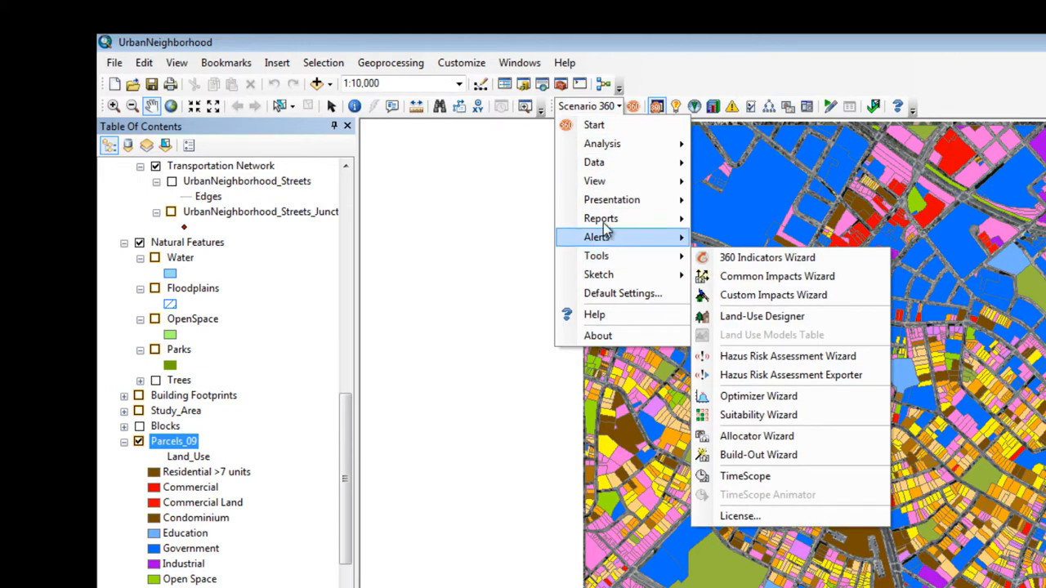
pyautogui.moveTo(606, 188)
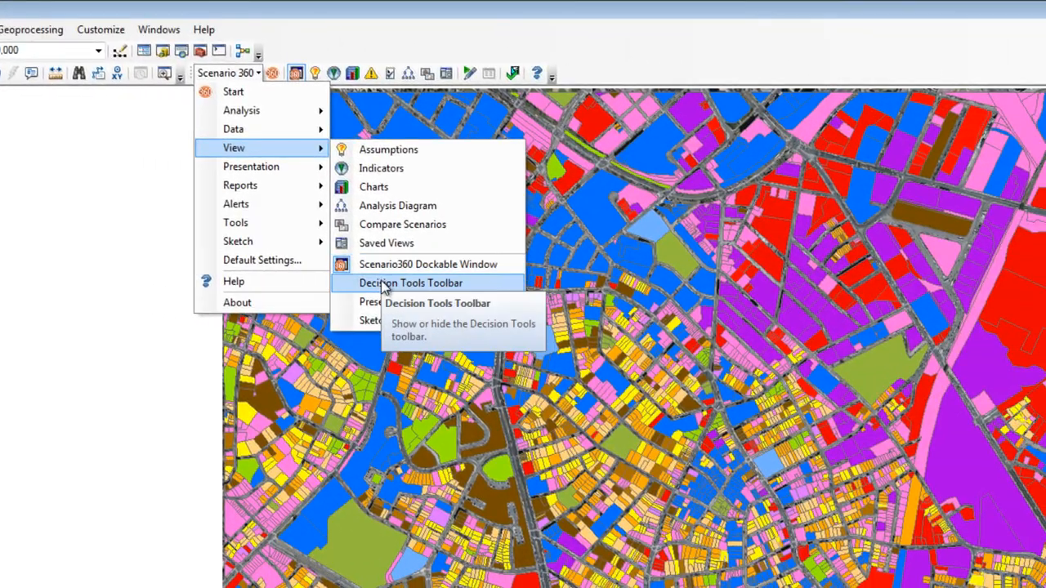
pyautogui.click(400, 286)
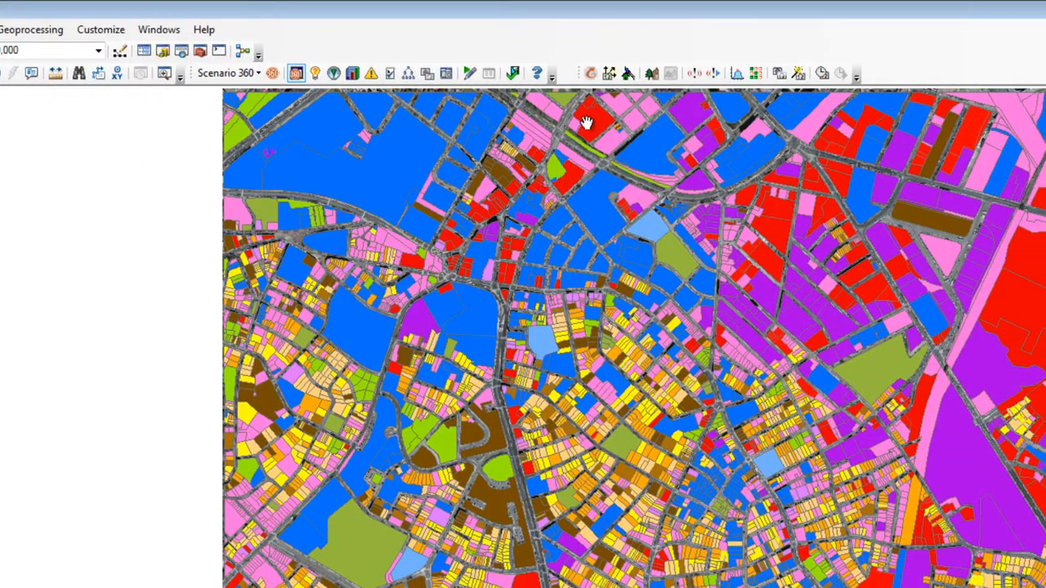
# Start the 360 Indicators Wizard and create a new set named 360 Indicators.
pyautogui.click(588, 74)
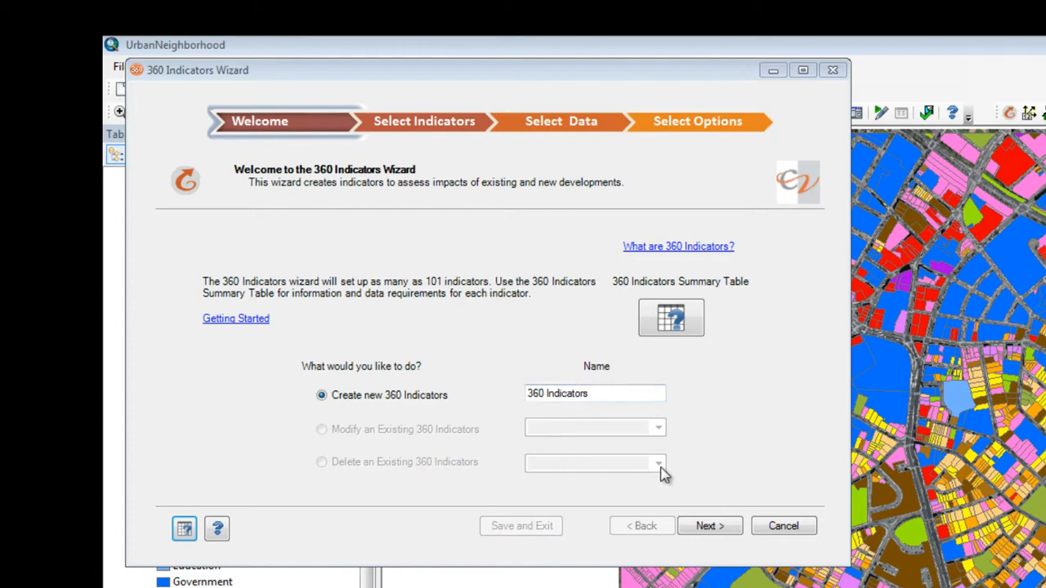
pyautogui.click(709, 527)
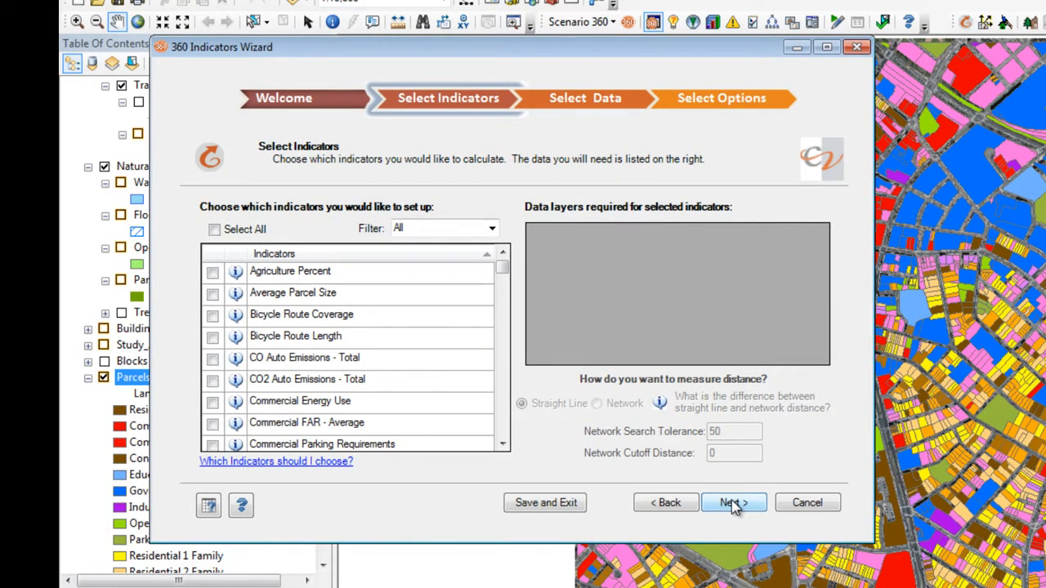
# Select the indicators Agriculture Percent, Average Parcel Size, Bicycle Route Coverage, Bicycle Route Length and CO Auto Emissions - Total.
pyautogui.click(212, 272)
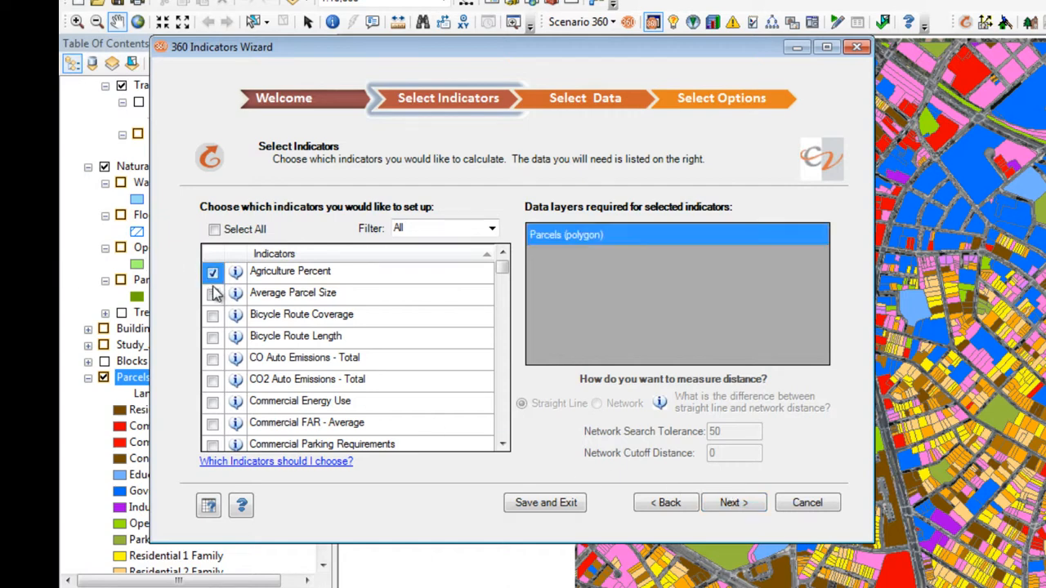
pyautogui.click(212, 293)
pyautogui.click(212, 314)
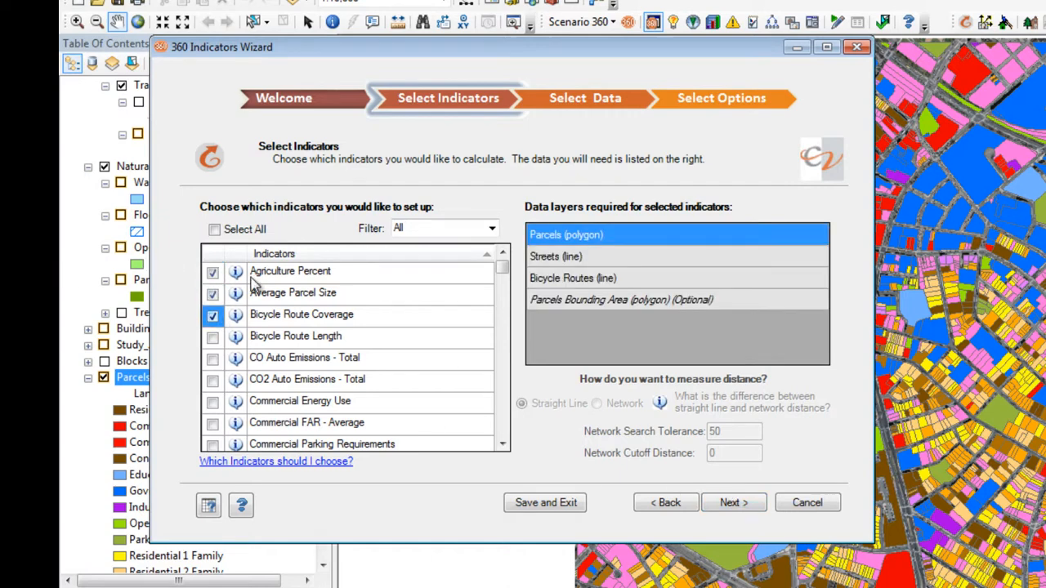
pyautogui.click(493, 230)
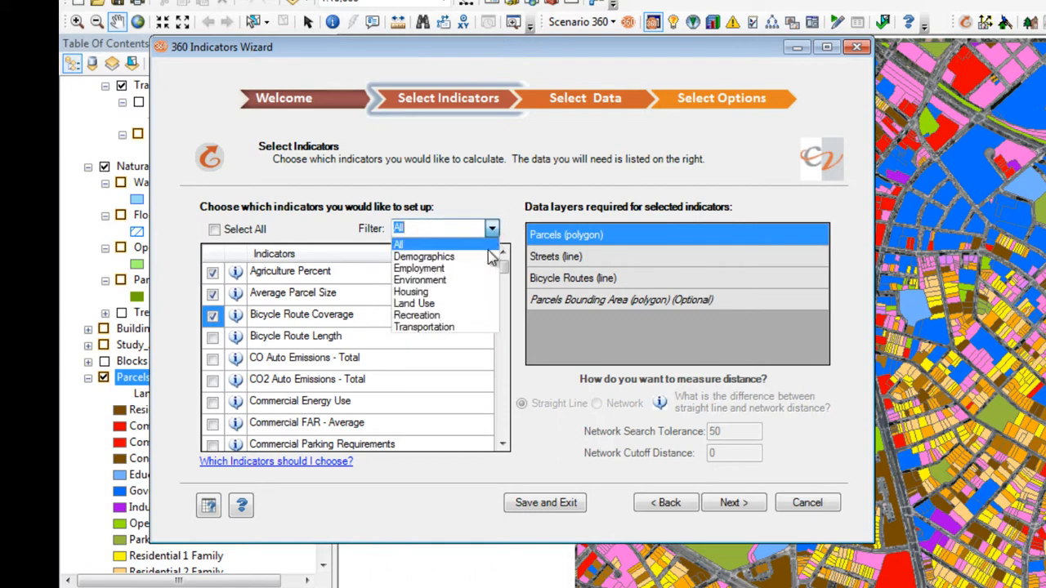
pyautogui.click(271, 275)
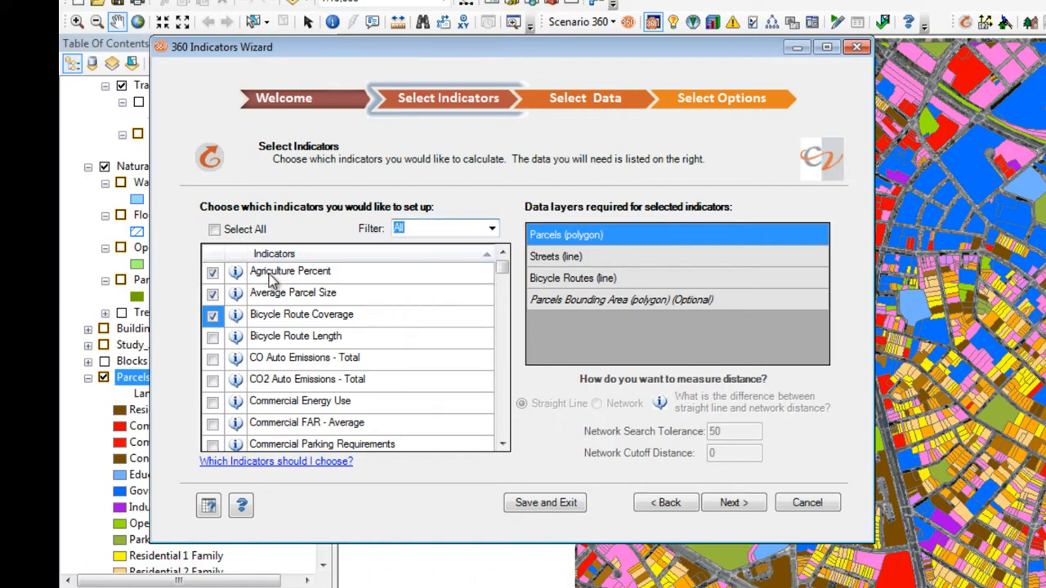
pyautogui.click(213, 336)
pyautogui.click(212, 357)
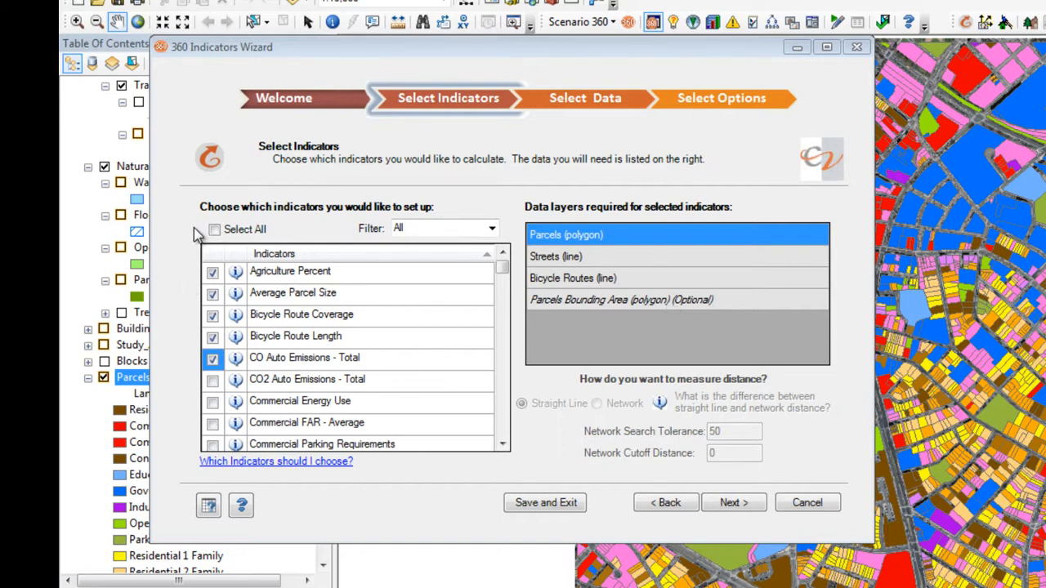
# Select all available indicators and continue to choosing their data sources.
pyautogui.click(214, 229)
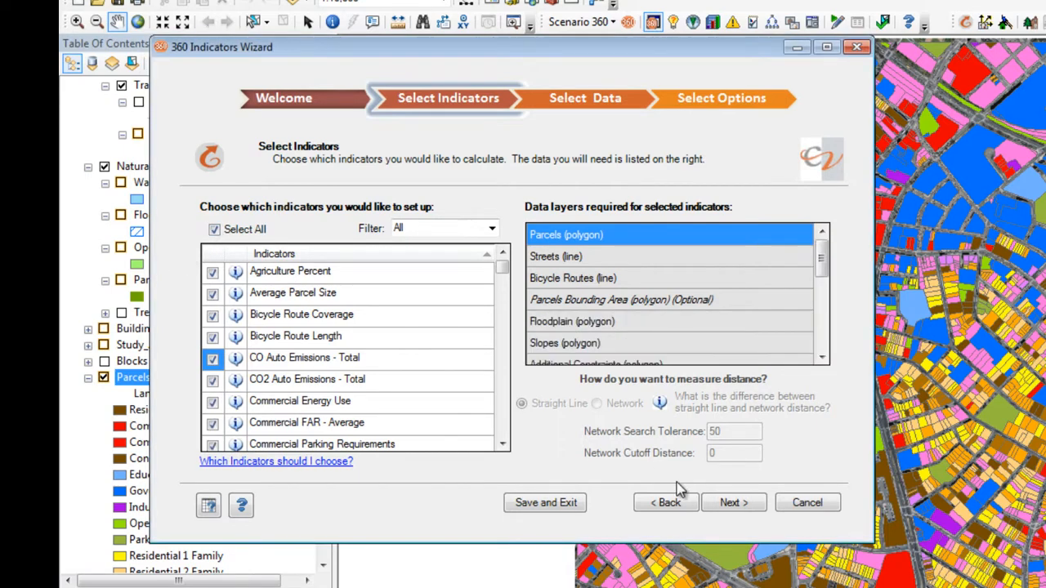
pyautogui.click(733, 505)
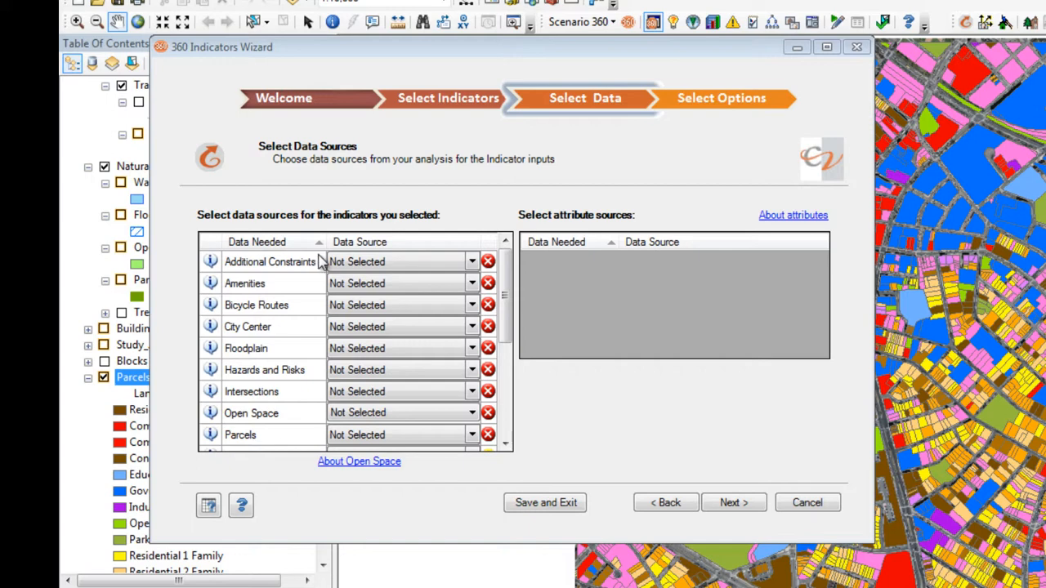
# Assign Water as the source for Additional Constraints, Libraries for Amenities, Bike_Trails for Bicycle Routes and City Center for City Center.
pyautogui.click(472, 261)
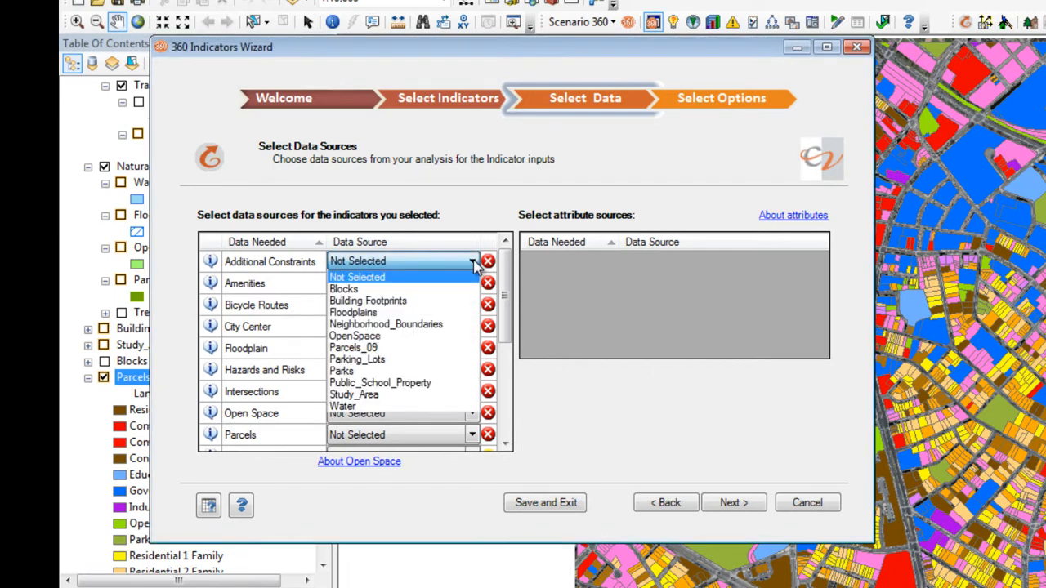
pyautogui.click(463, 406)
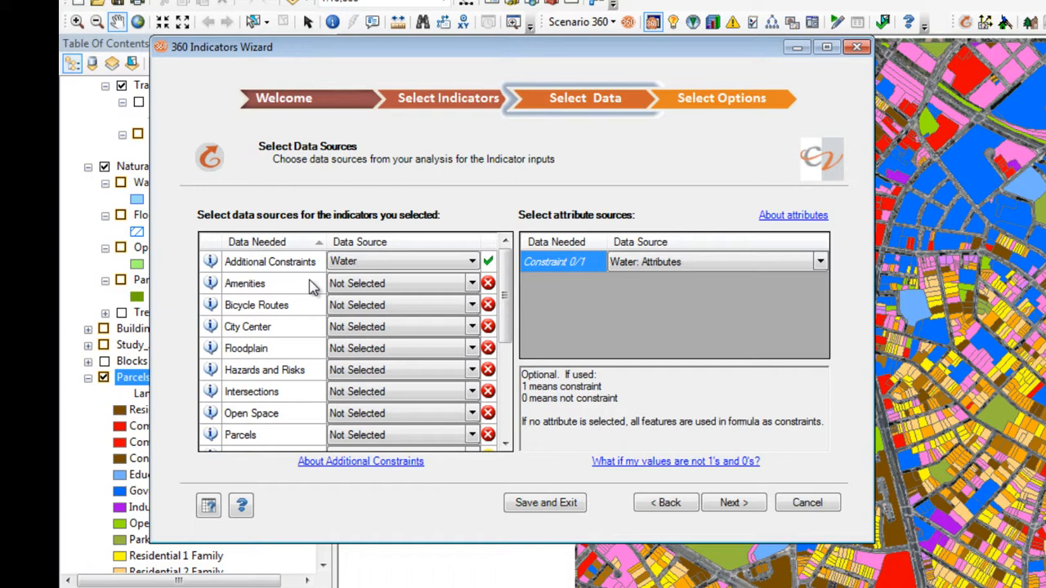
pyautogui.click(474, 284)
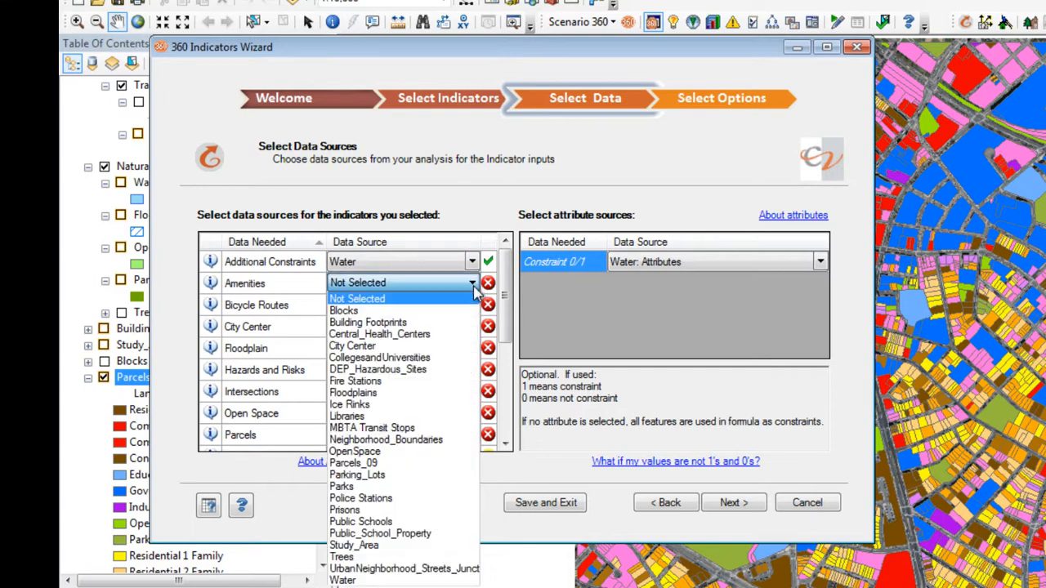
pyautogui.click(454, 416)
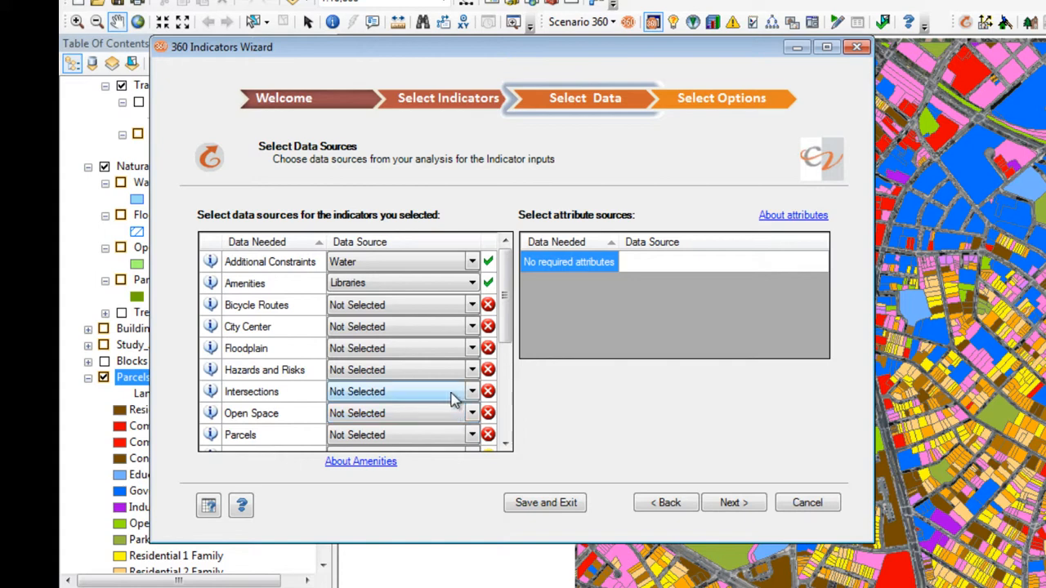
pyautogui.click(305, 304)
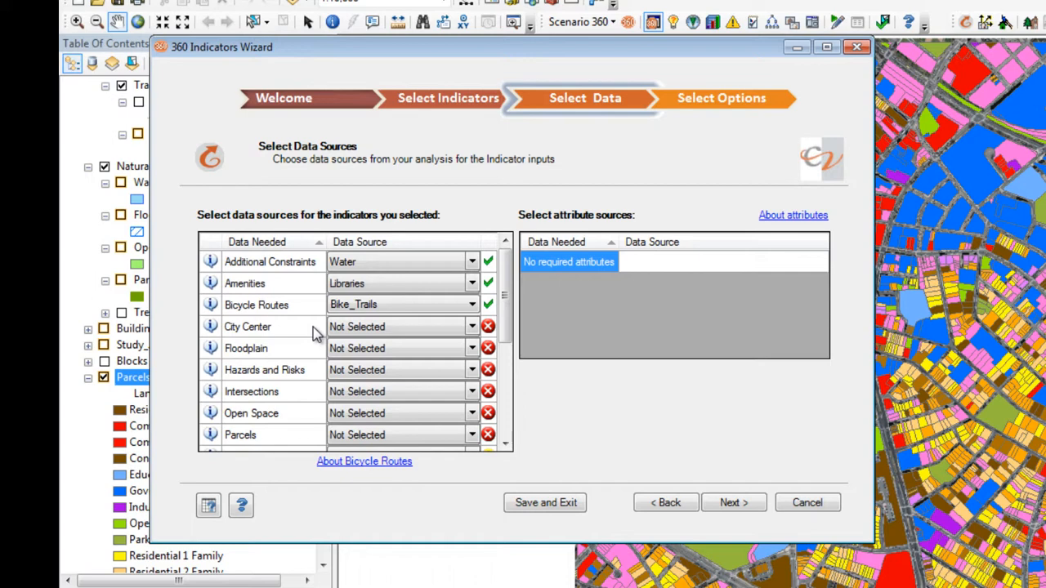
pyautogui.click(472, 326)
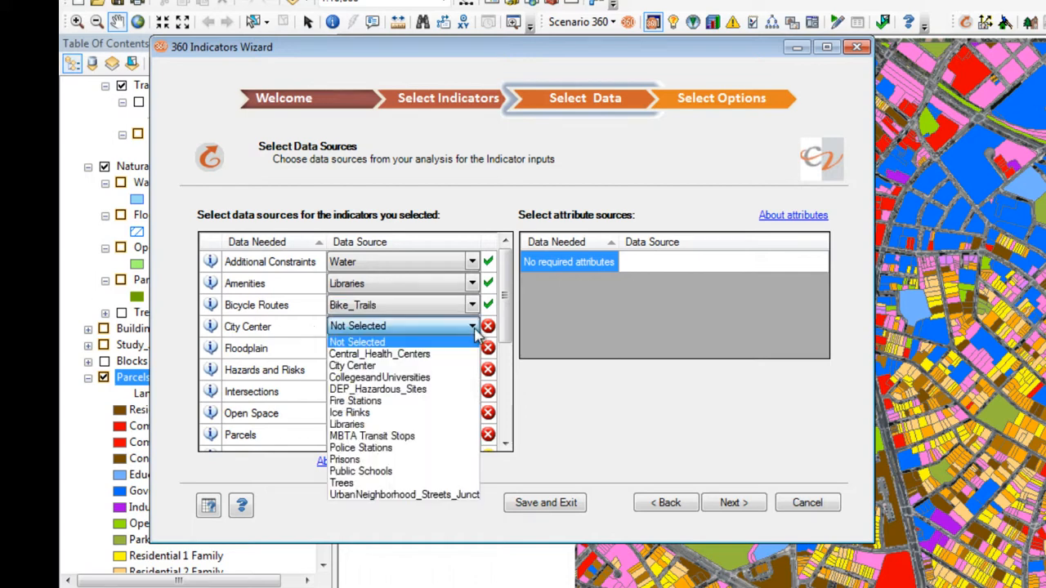
pyautogui.click(360, 365)
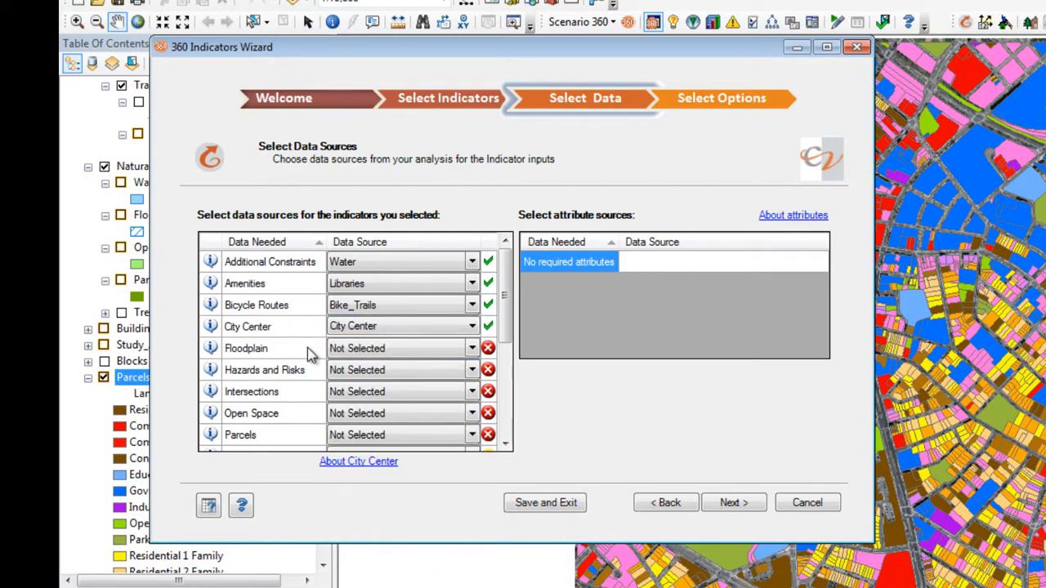
# Assign Floodplains to Floodplain, DEP_Hazardous_Sites to Hazards and Risks, the UrbanNeighborhood_Streets junction layer to Intersections, and OpenSpace to Open Space.
pyautogui.click(474, 348)
pyautogui.click(460, 403)
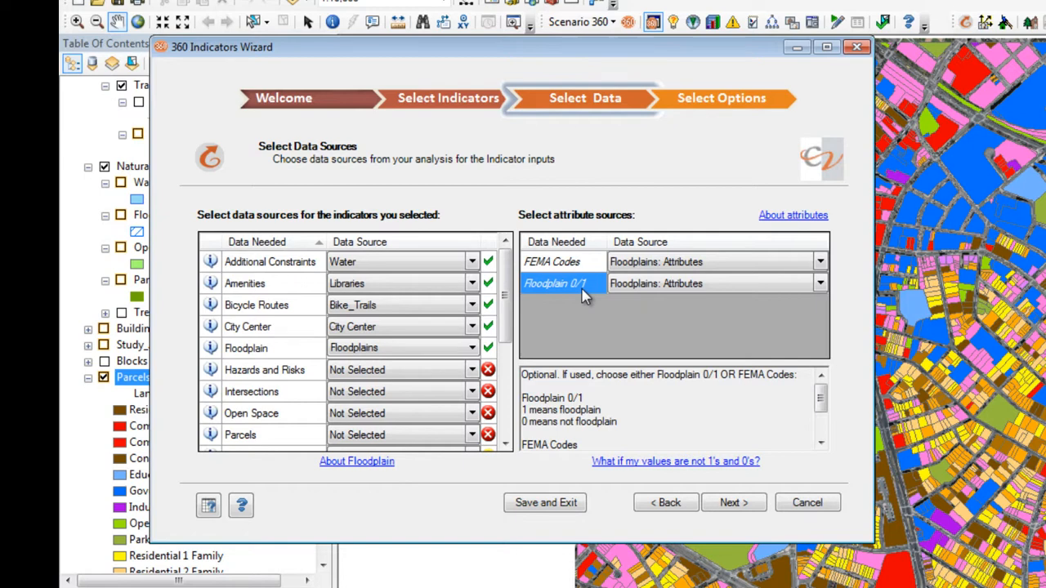
pyautogui.click(313, 373)
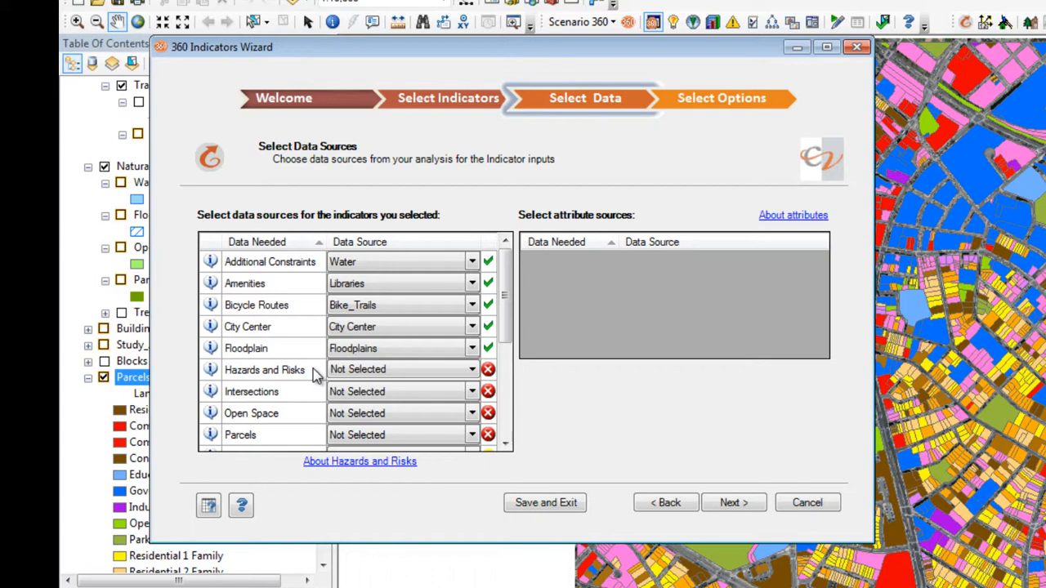
pyautogui.click(472, 369)
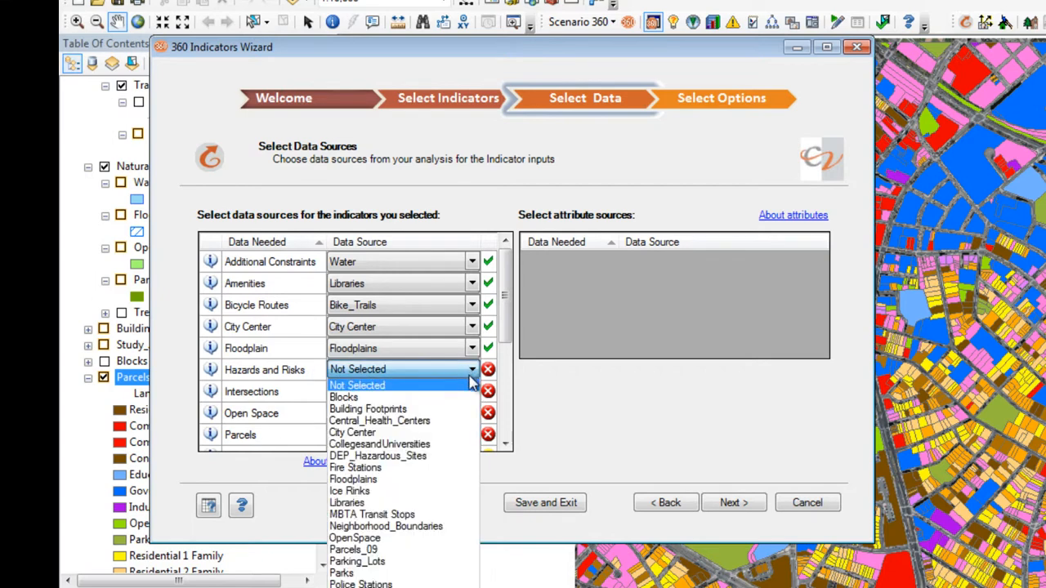
pyautogui.click(445, 456)
pyautogui.click(298, 394)
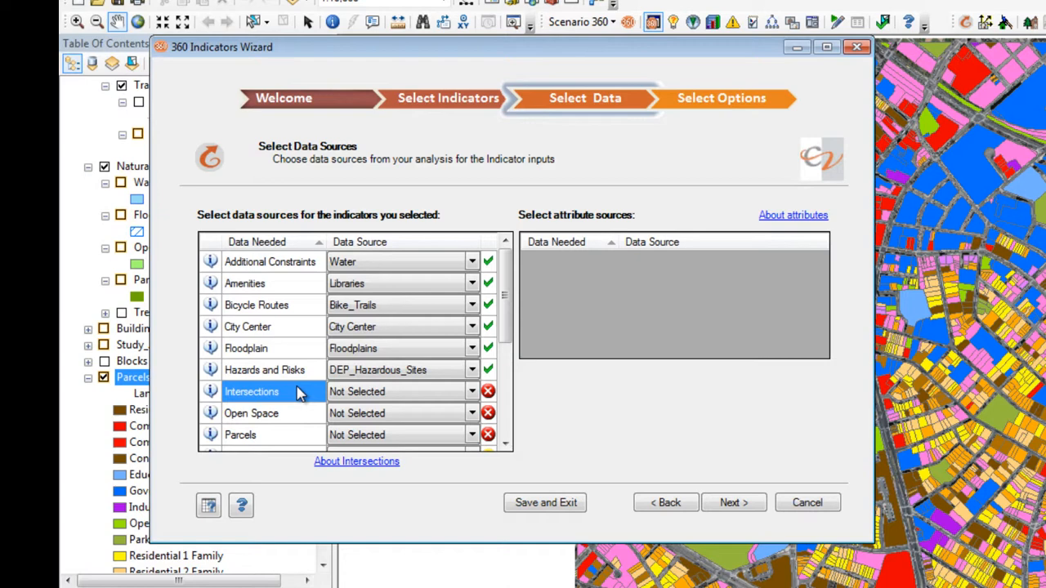
pyautogui.click(304, 416)
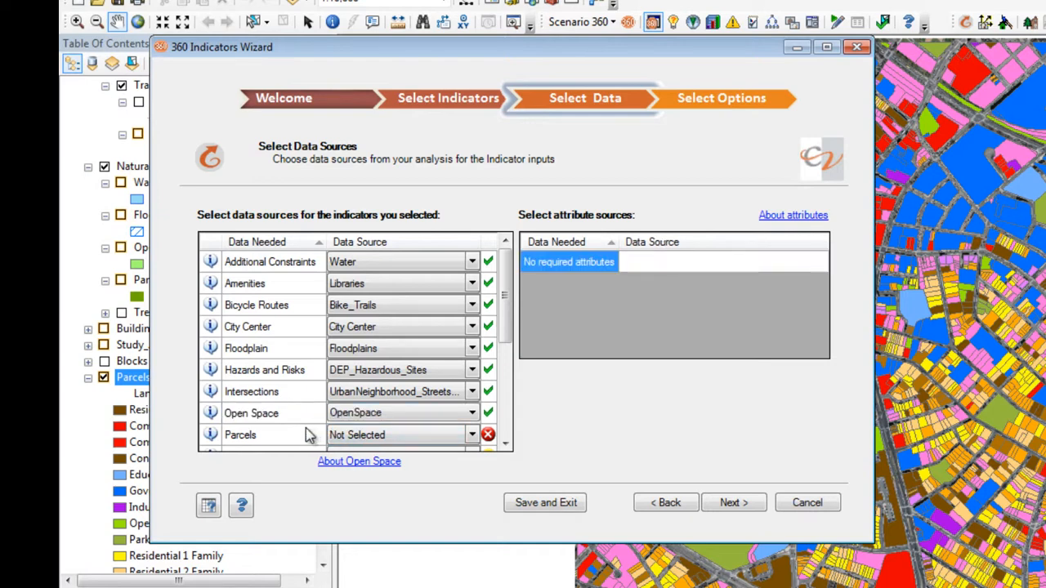
# Set the Parcels_09 layer as the data source for Parcels.
pyautogui.click(299, 437)
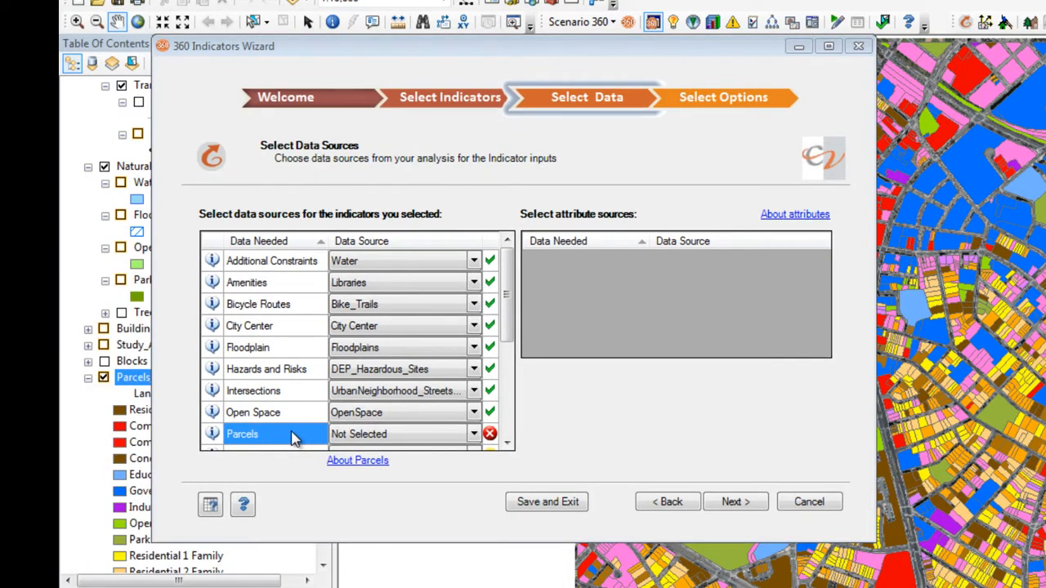
pyautogui.click(473, 435)
pyautogui.click(460, 523)
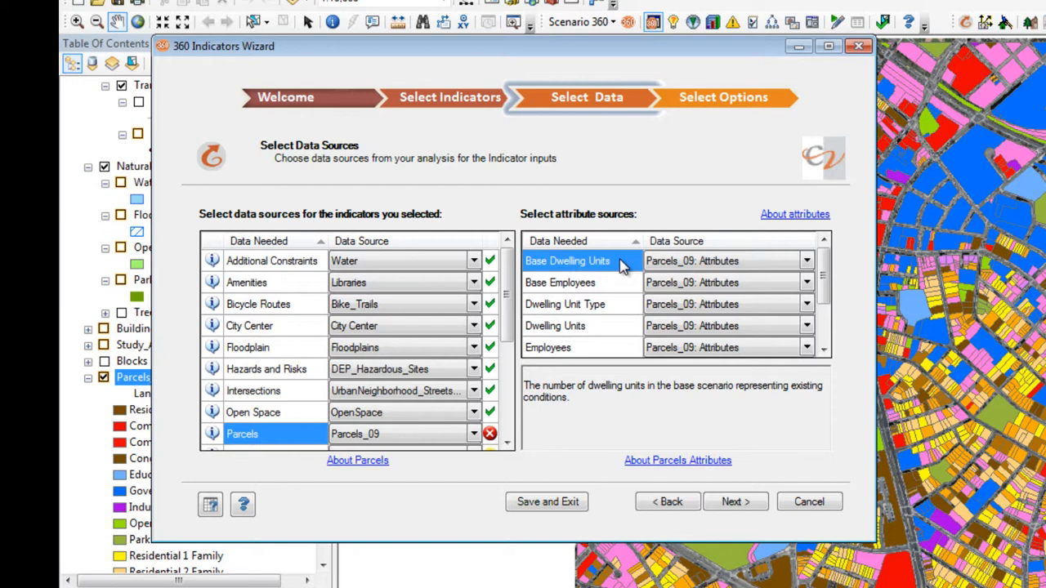
# Map the parcel attributes Dwelling Unit Type to Parcels_09:DU_Types and Dwelling Units to Parcels_09:Dwelling_Units.
pyautogui.click(626, 306)
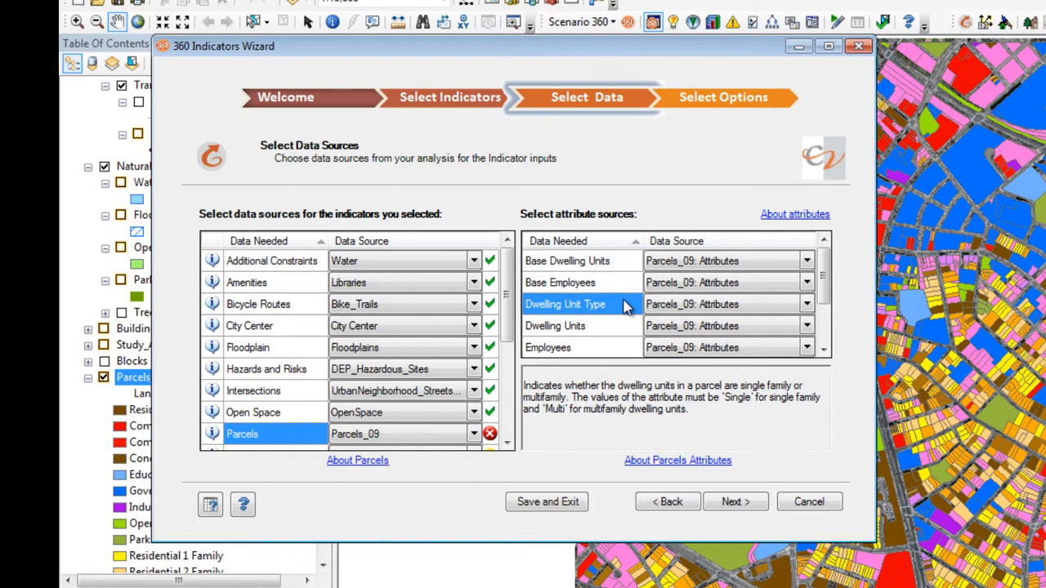
pyautogui.click(807, 304)
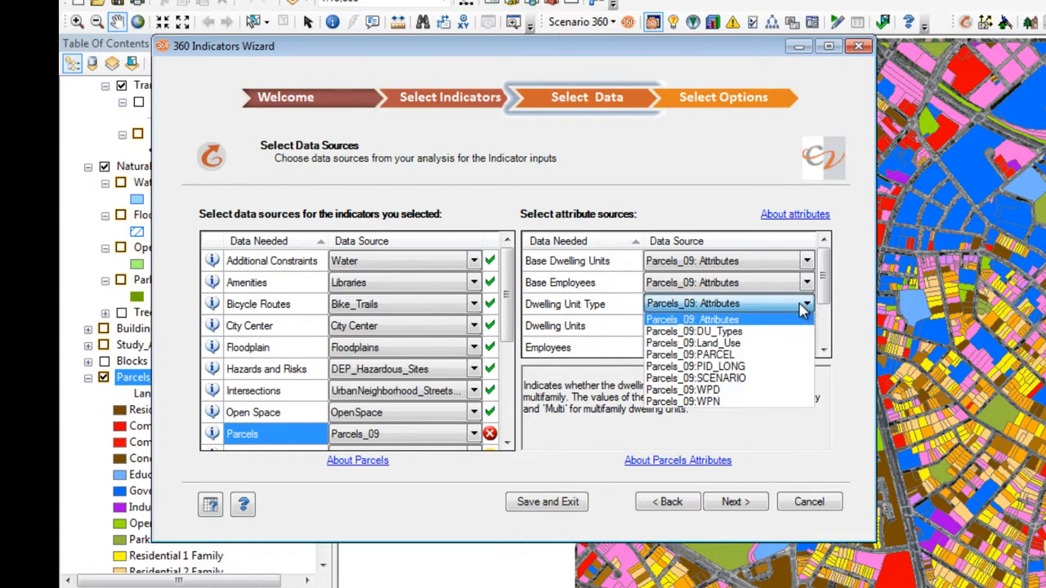
pyautogui.click(799, 334)
pyautogui.click(608, 327)
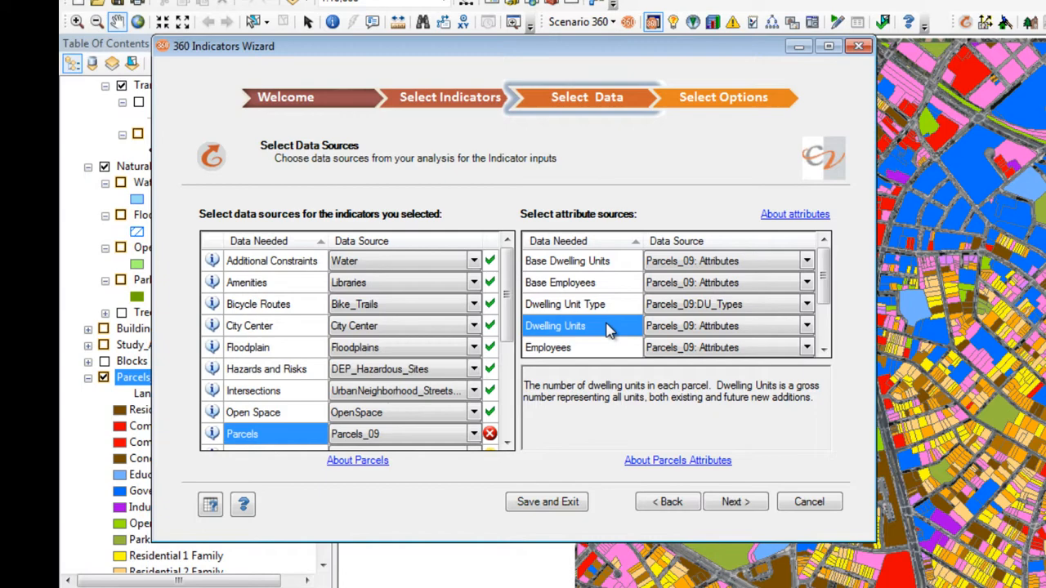
pyautogui.click(806, 325)
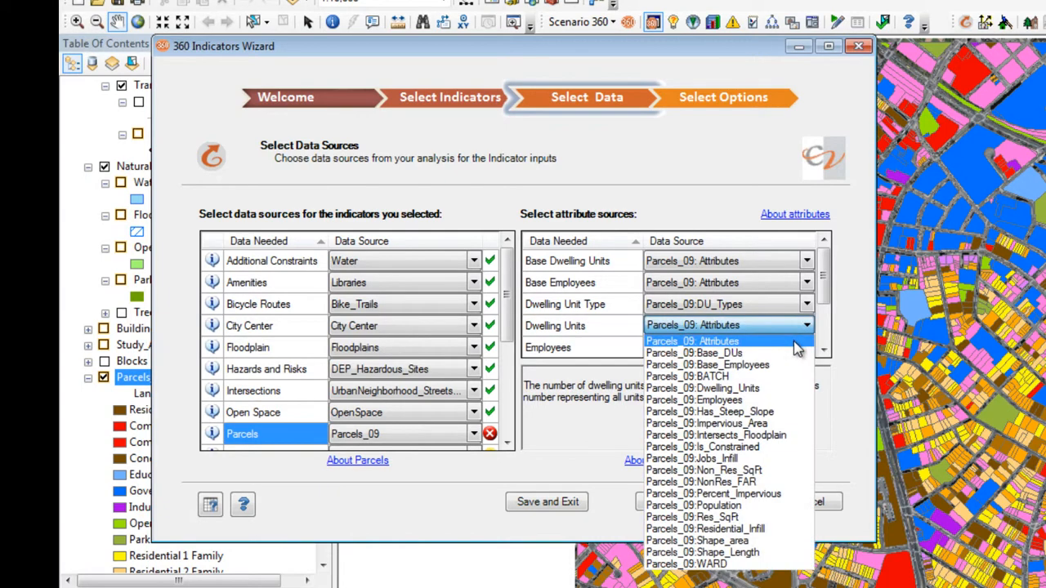
pyautogui.click(786, 387)
# Map the parcel attributes Employees to Parcels_09:Employees and Land Use to Parcels_09:Land_Use.
pyautogui.click(621, 349)
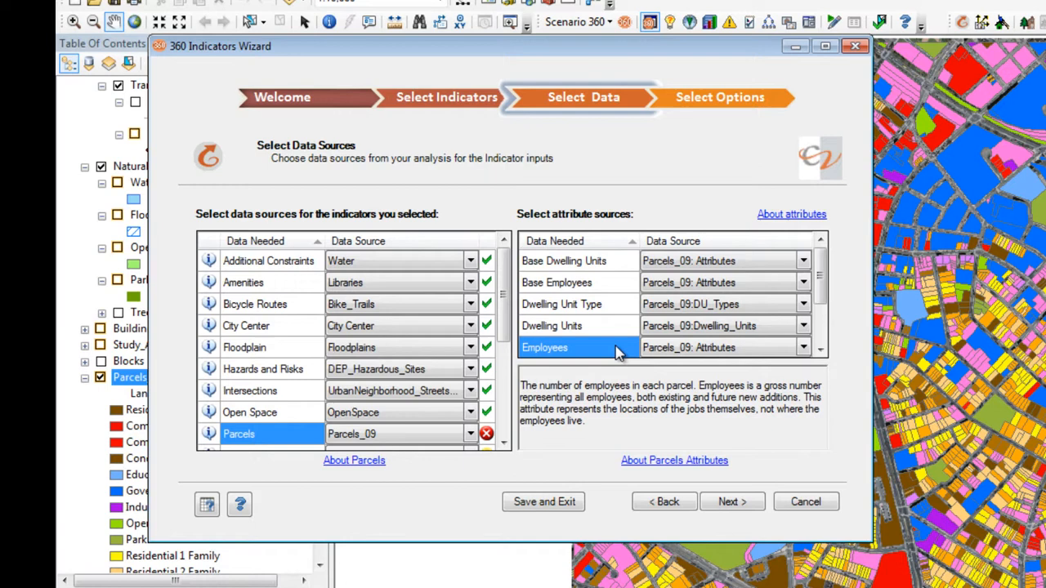
pyautogui.scroll(-2, 619, 351)
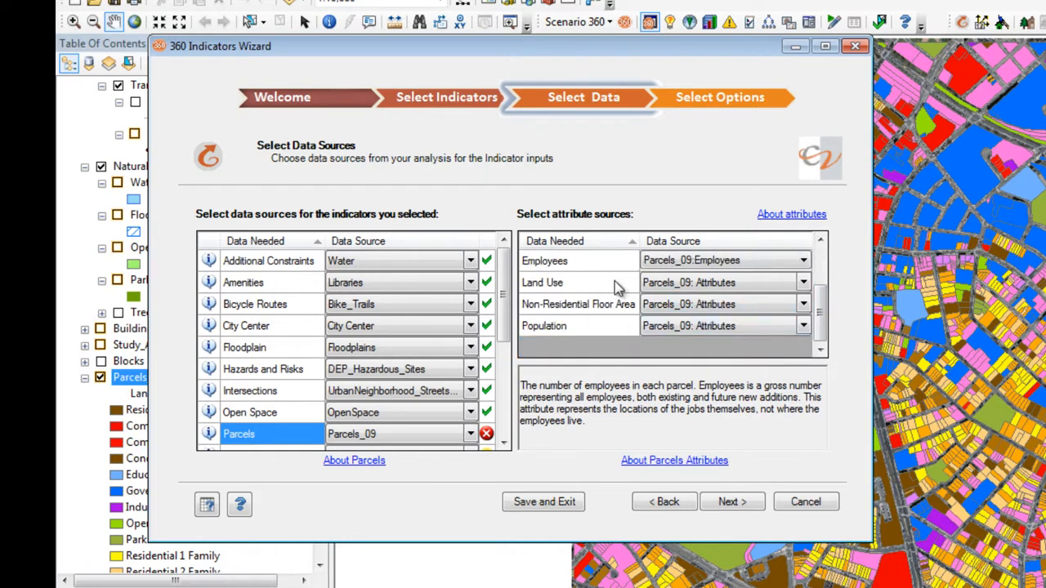
pyautogui.click(614, 282)
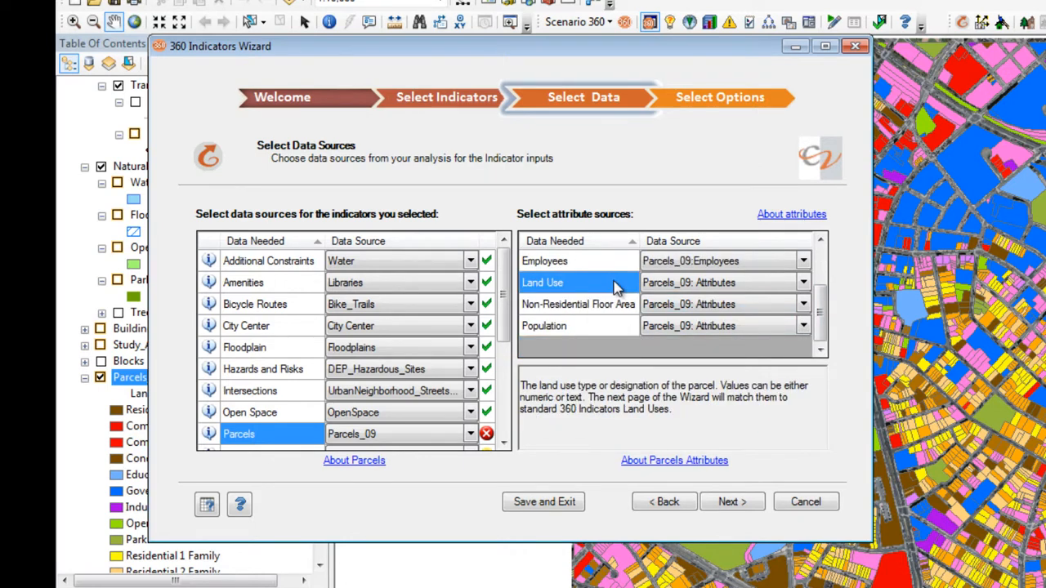
pyautogui.click(804, 282)
pyautogui.click(689, 439)
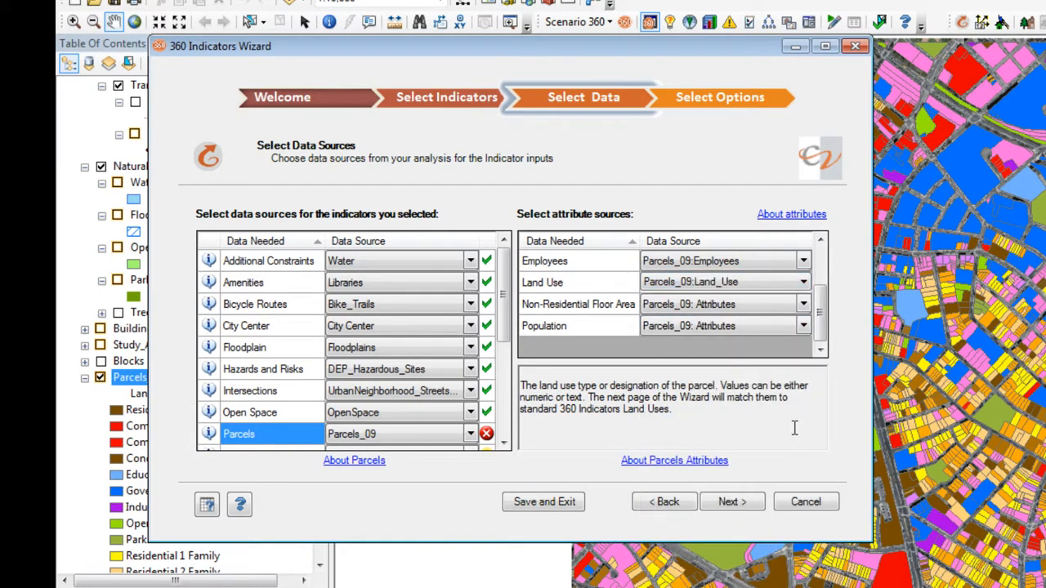
# Map the parcel attributes Non-Residential Floor Area to Parcels_09:Non_Res_SqFt and Population to Parcels_09:Population.
pyautogui.click(615, 304)
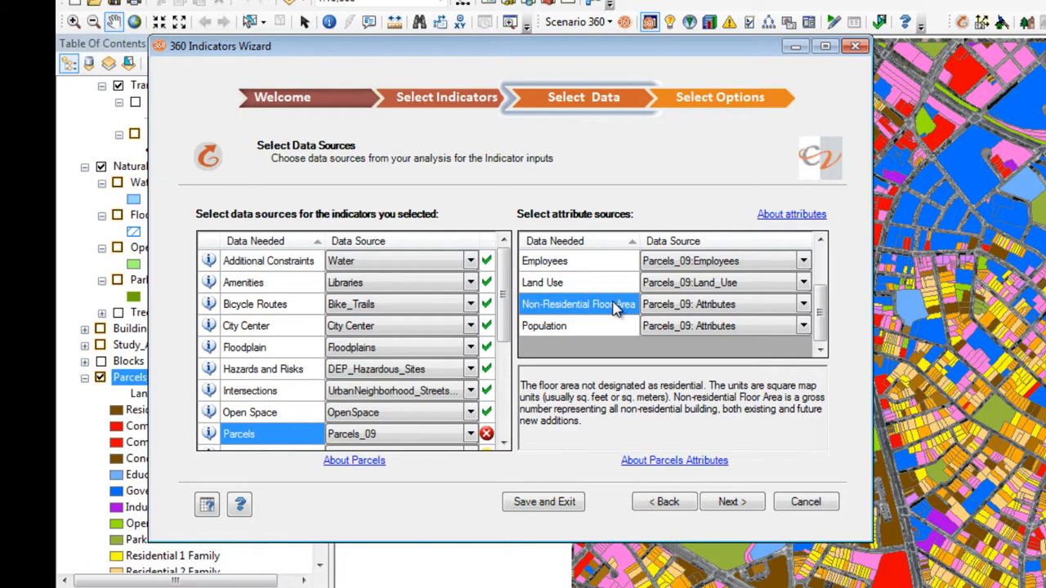
pyautogui.click(607, 328)
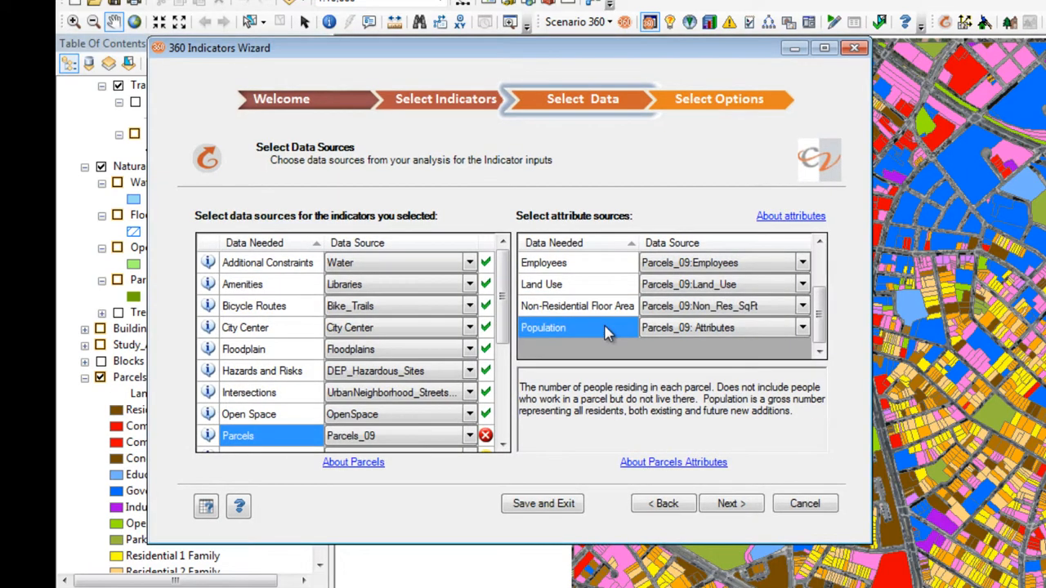
pyautogui.click(804, 328)
pyautogui.click(804, 329)
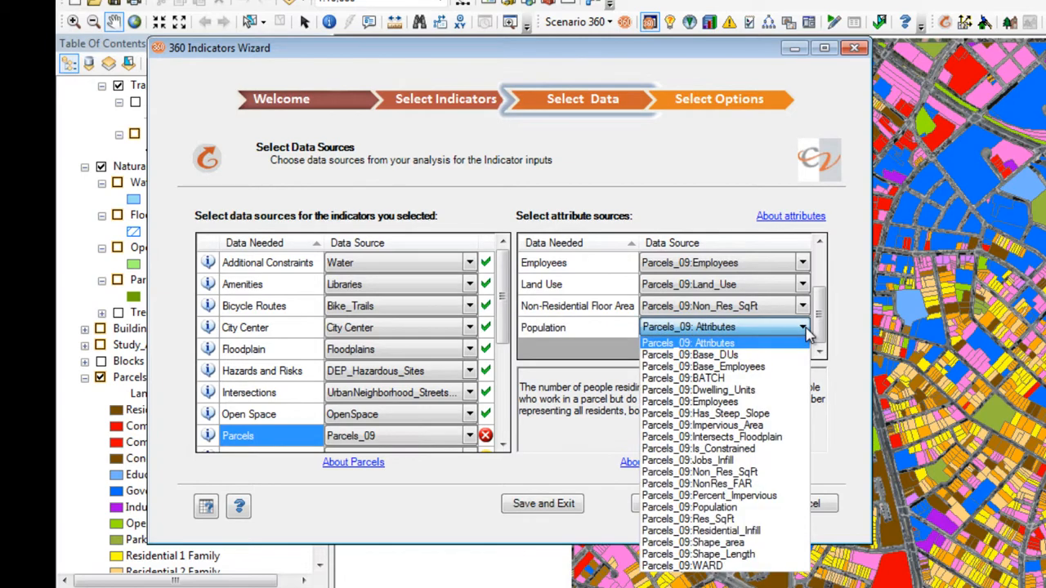
pyautogui.click(788, 502)
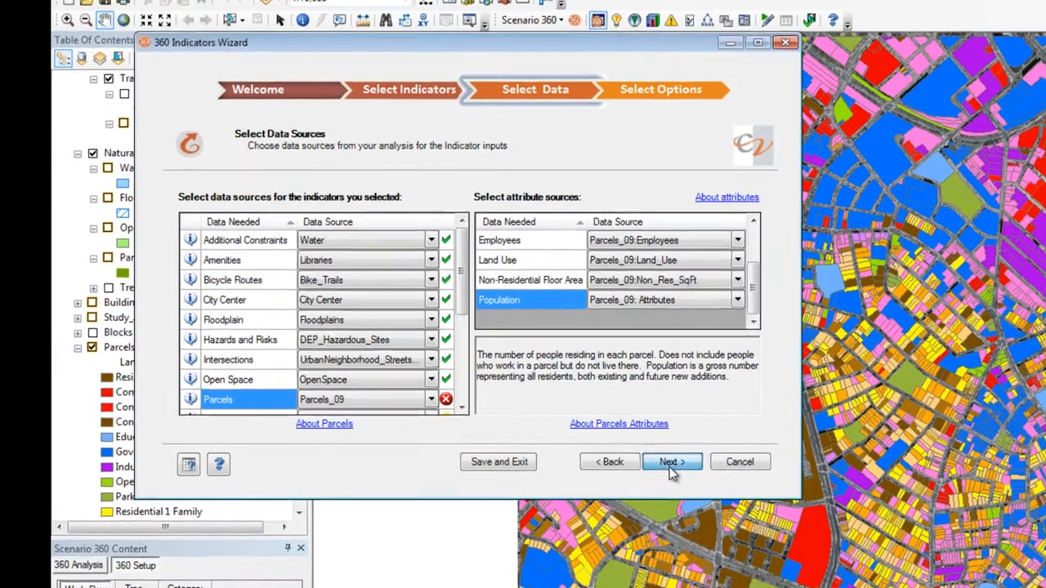
# Continue to the wizard's options page, agreeing to remove the indicators that depend on missing data sources.
pyautogui.click(730, 501)
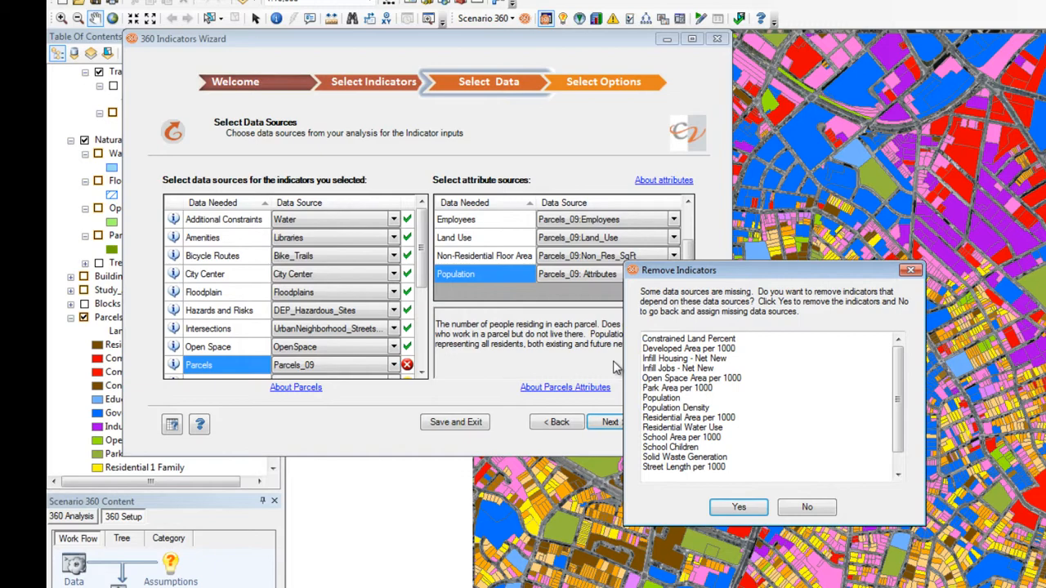
pyautogui.click(719, 503)
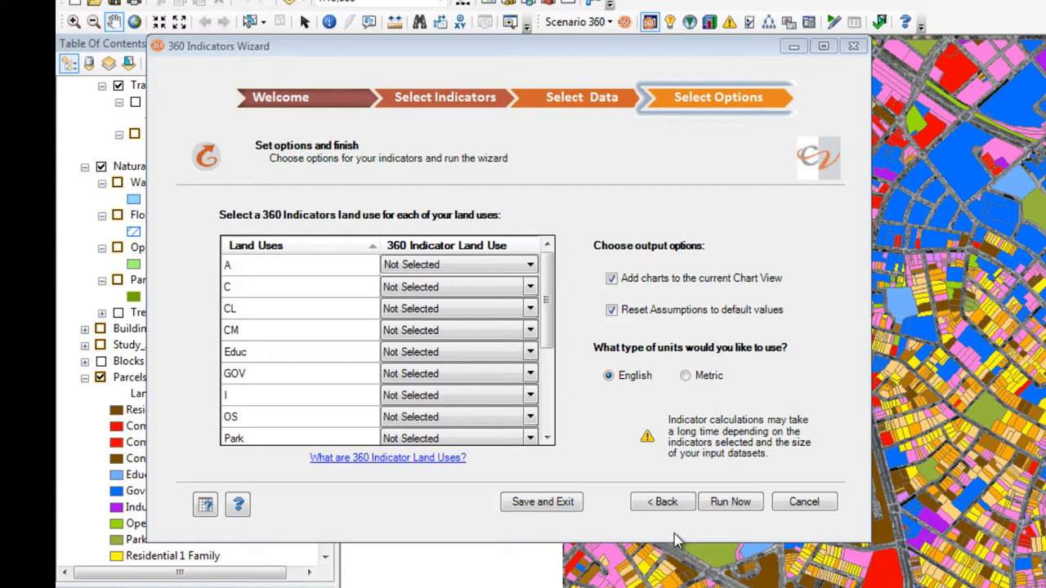
# Match land use A to Residential High Density and land use C to Commercial.
pyautogui.click(350, 273)
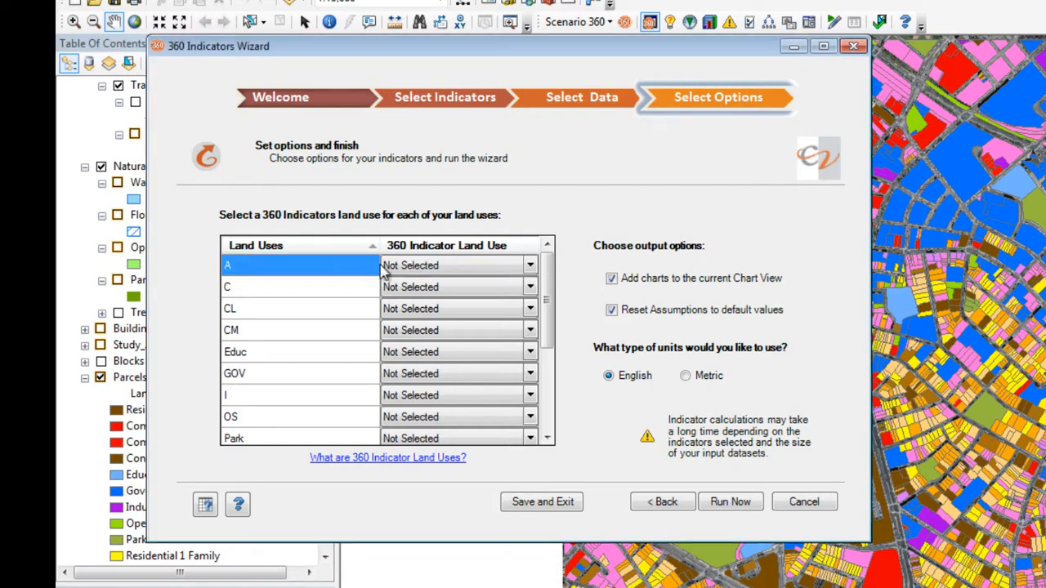
pyautogui.click(531, 266)
pyautogui.click(531, 265)
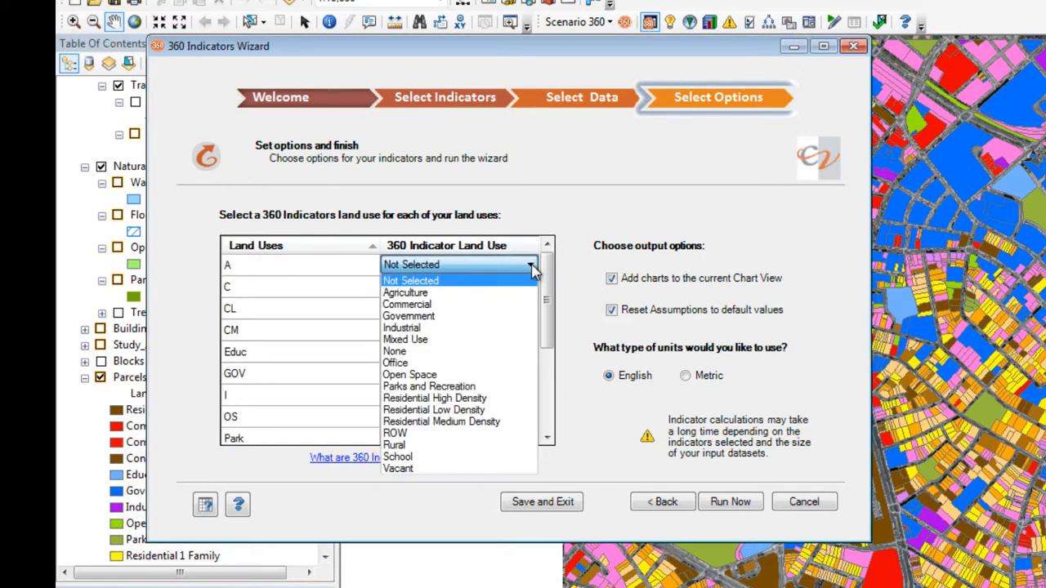
pyautogui.click(527, 402)
pyautogui.click(338, 288)
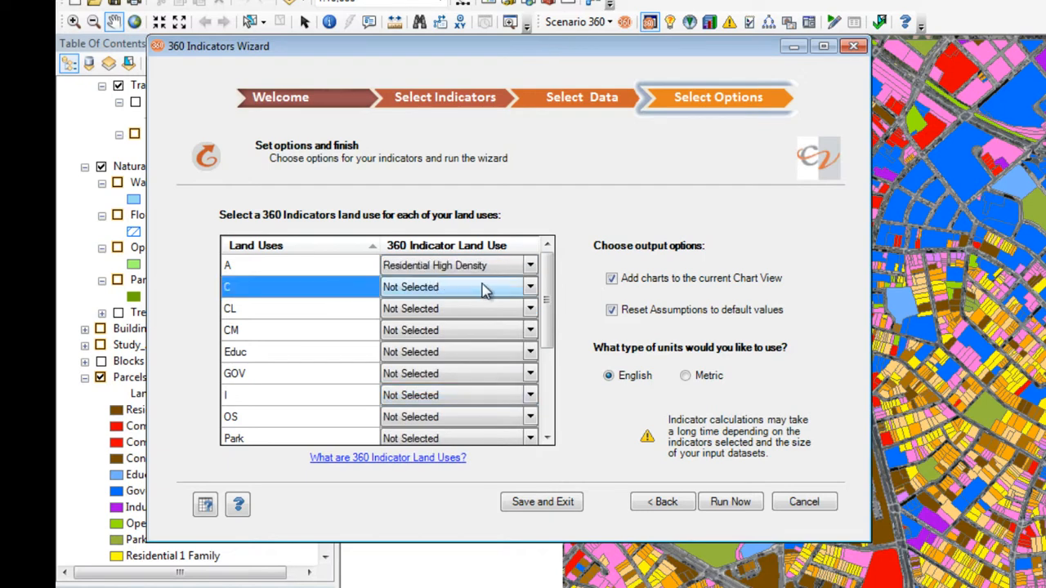
pyautogui.click(530, 287)
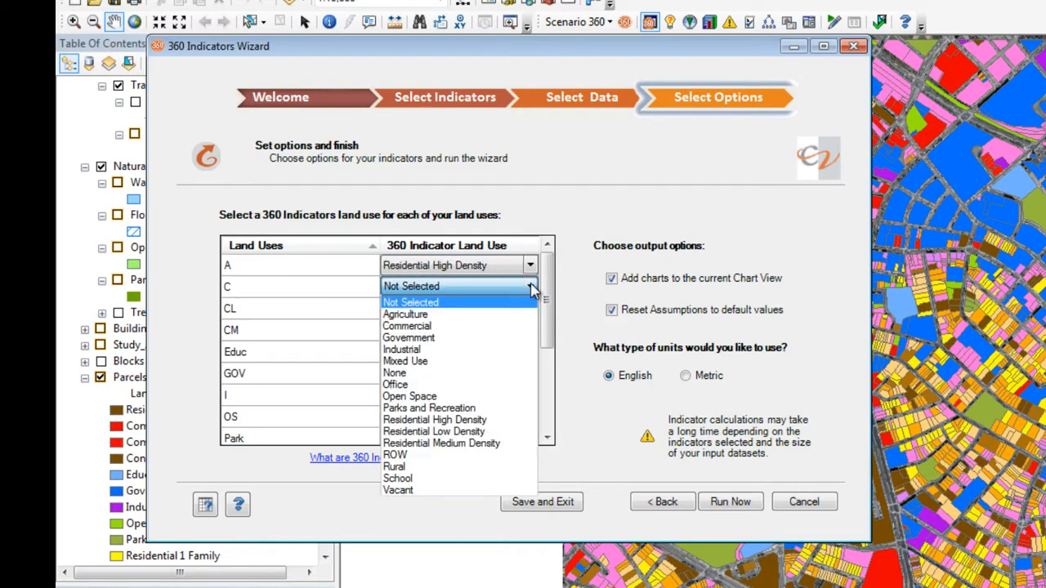
pyautogui.click(520, 327)
# Match land use CL to Commercial and land use CM to Residential High Density.
pyautogui.click(376, 312)
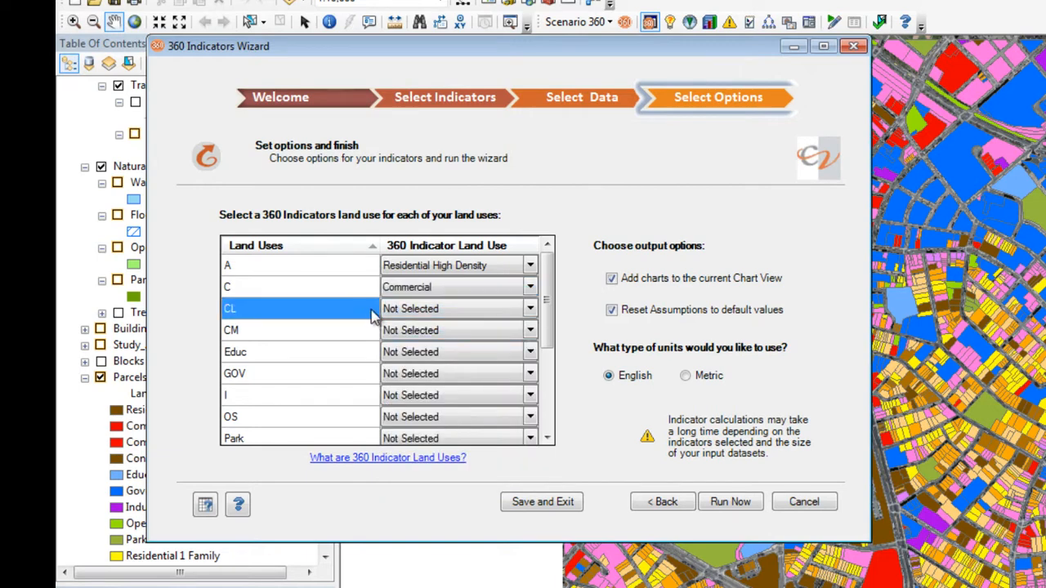
pyautogui.click(531, 315)
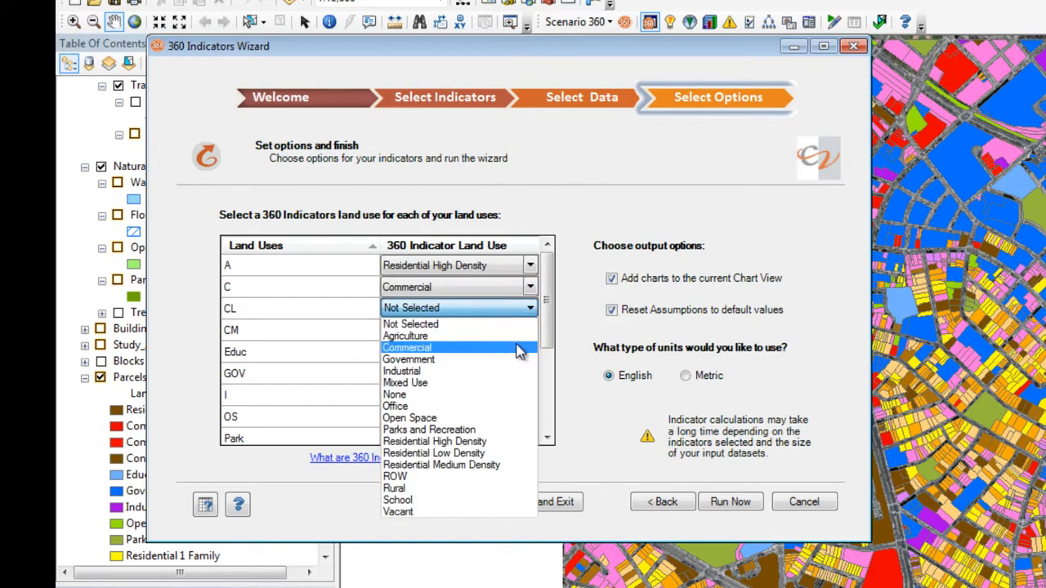
pyautogui.click(406, 345)
pyautogui.click(403, 335)
pyautogui.click(531, 332)
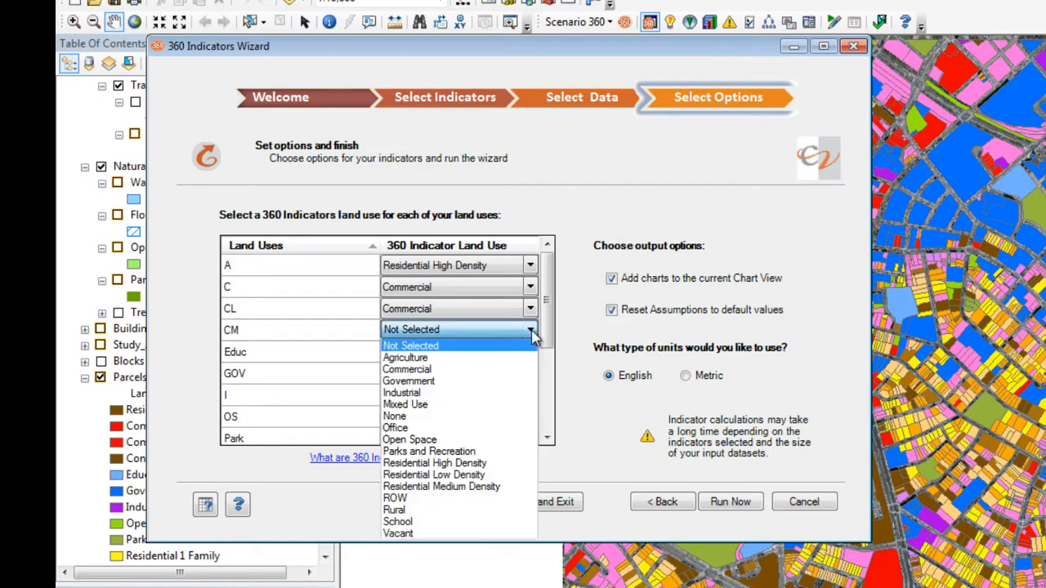
pyautogui.click(517, 464)
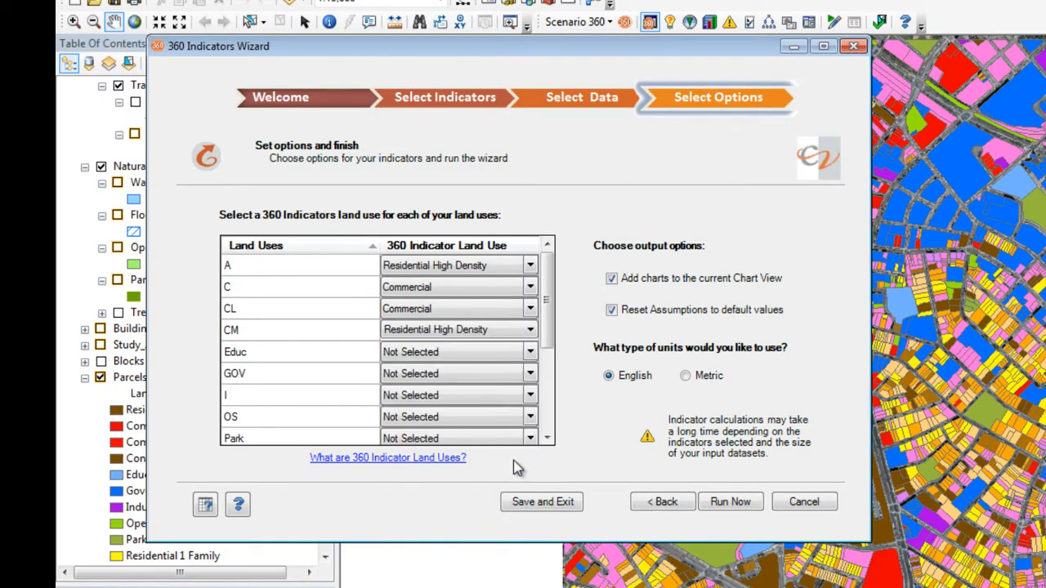
# Match land use Educ to School and land use GOV to Government.
pyautogui.click(356, 359)
pyautogui.click(531, 353)
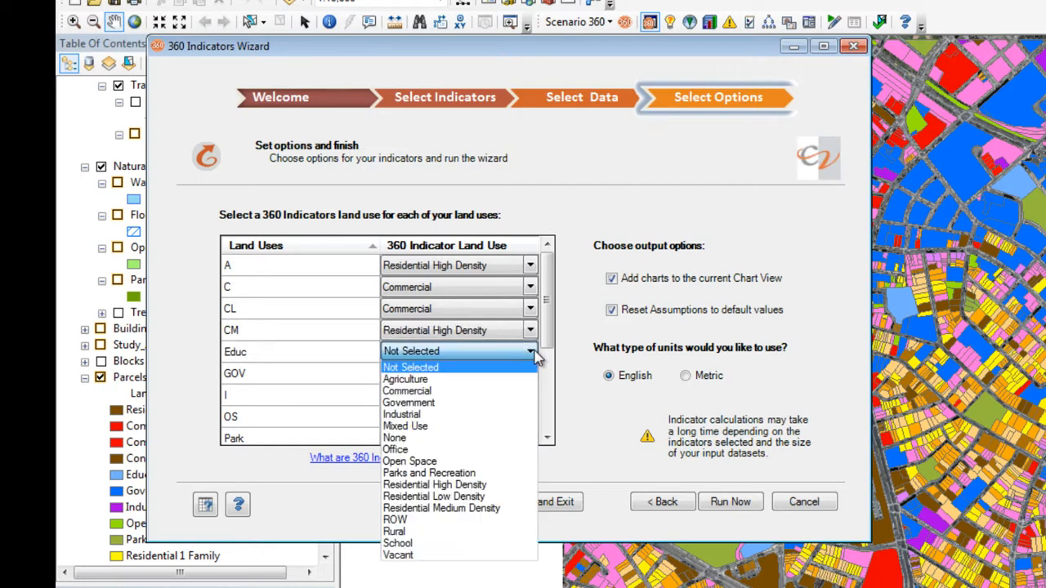
pyautogui.click(507, 543)
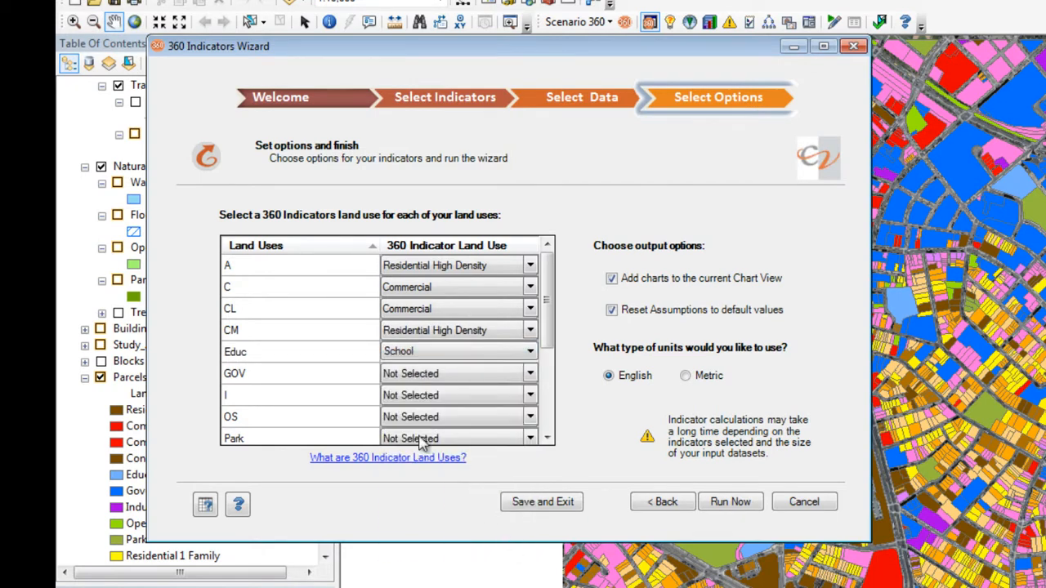
pyautogui.click(532, 374)
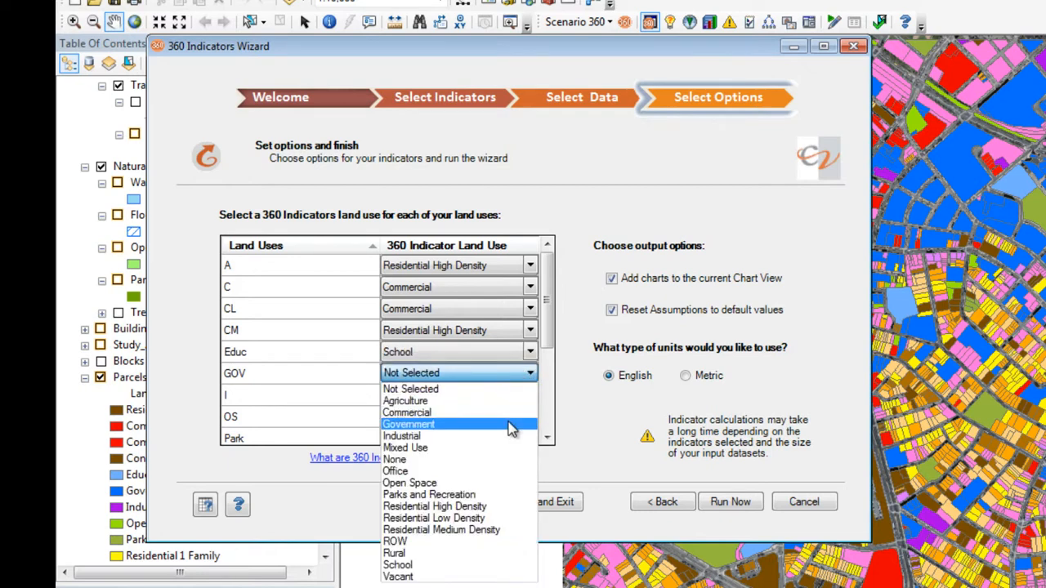
pyautogui.click(514, 425)
# Match land use I to Industrial and land use OS to Open Space.
pyautogui.click(360, 401)
pyautogui.click(531, 396)
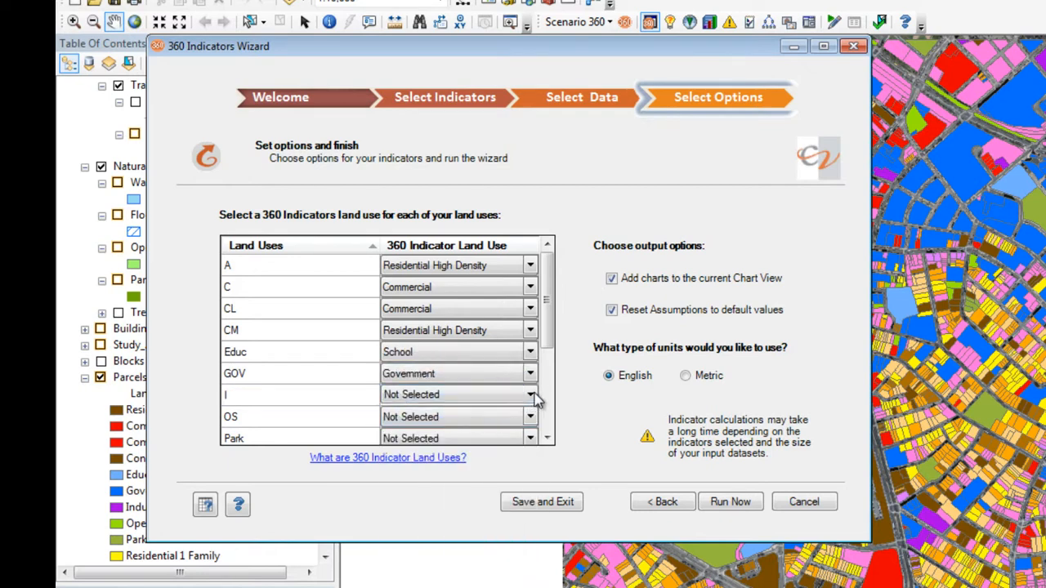
pyautogui.click(408, 458)
pyautogui.click(442, 423)
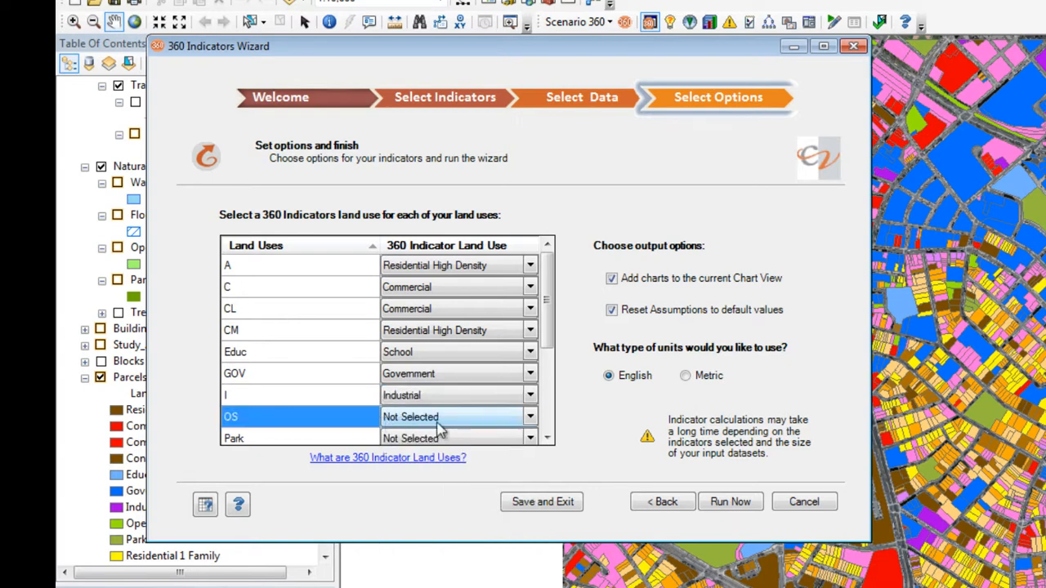
pyautogui.click(531, 417)
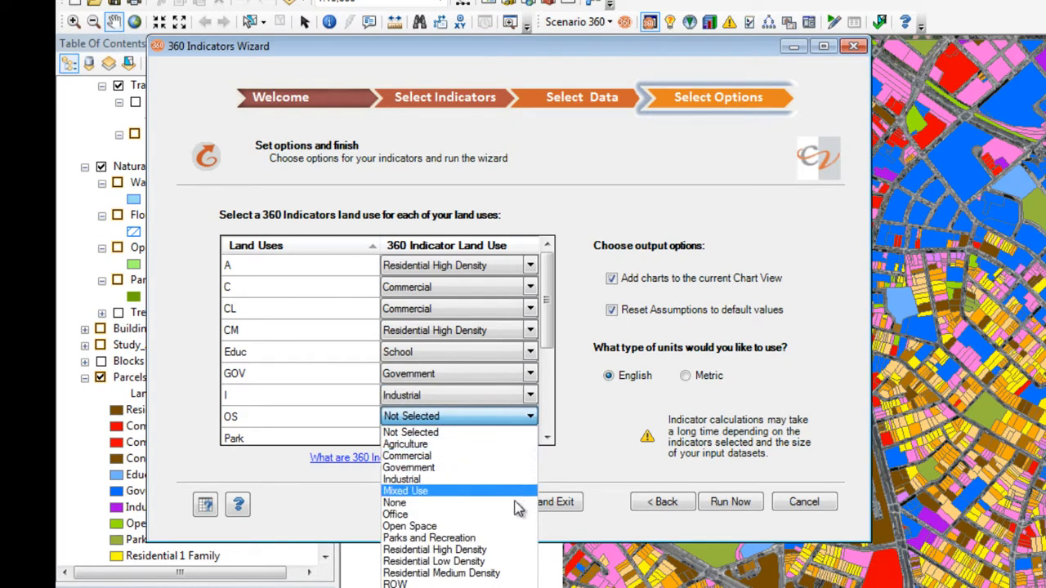
pyautogui.click(511, 527)
# Match the Park land use to Parks and Recreation and run the 360 Indicators Wizard.
pyautogui.click(441, 440)
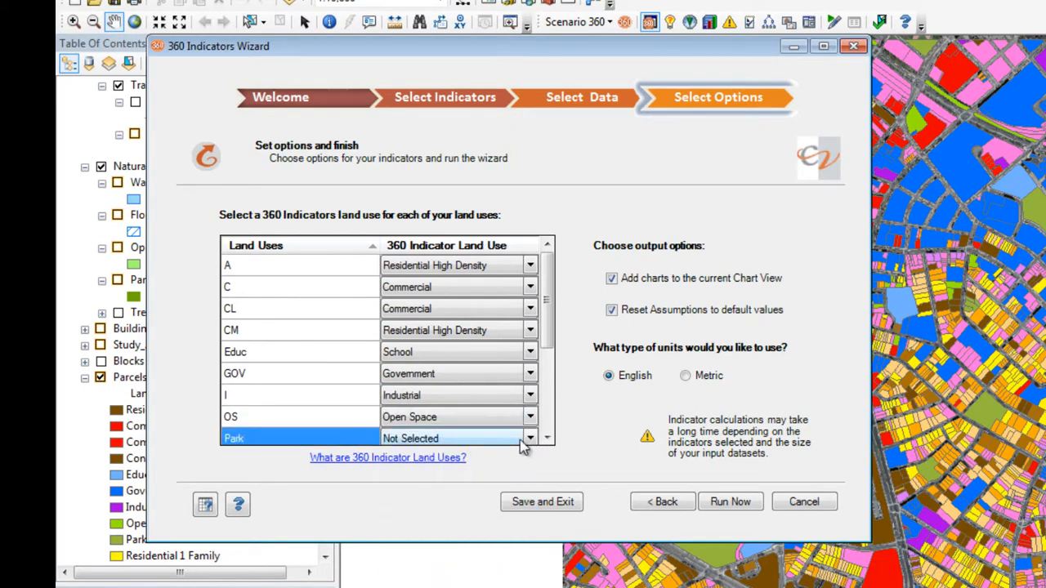
pyautogui.click(530, 438)
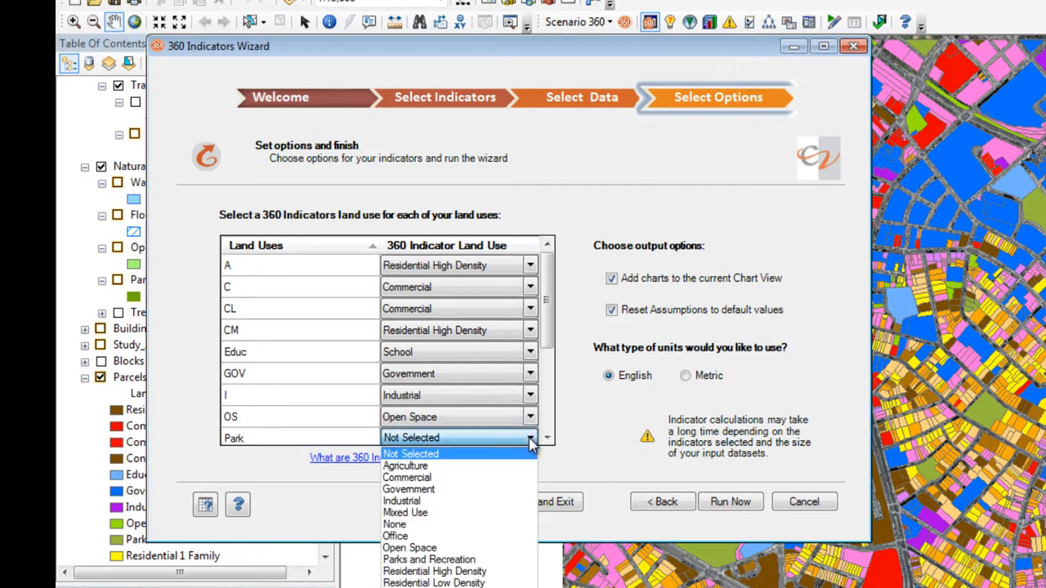
pyautogui.click(505, 560)
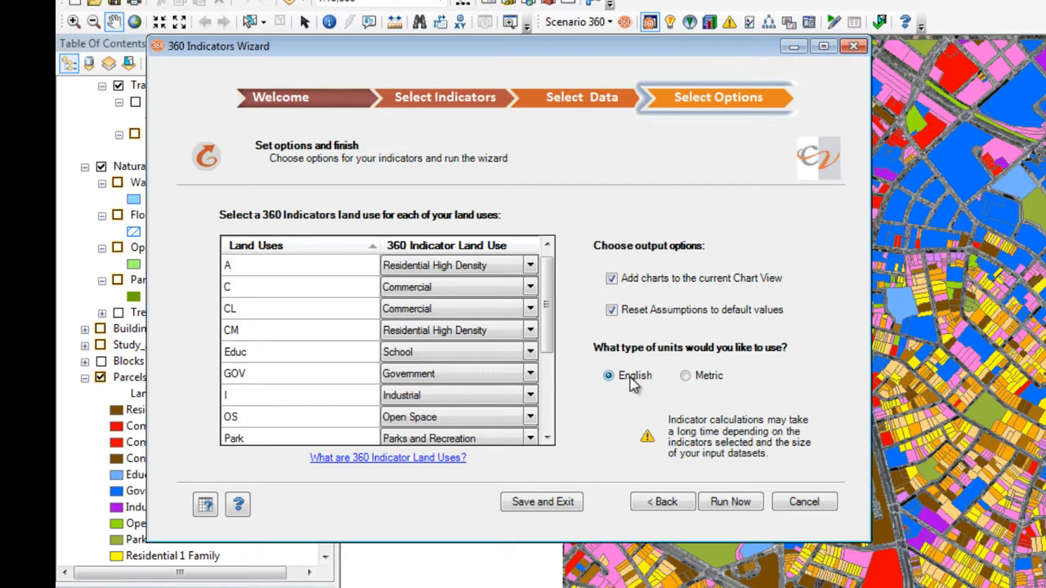
pyautogui.click(719, 503)
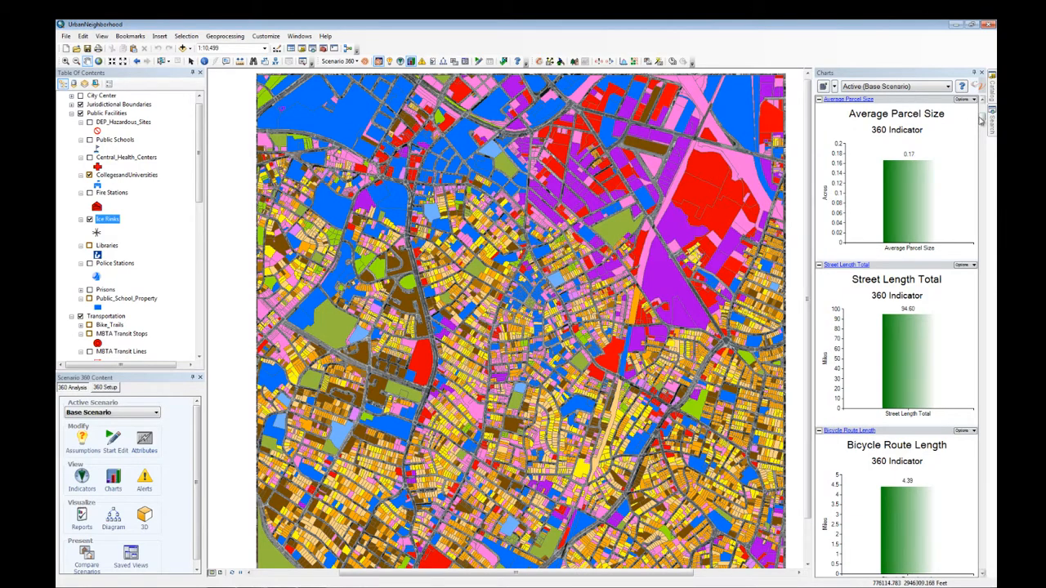
# Look through the base scenario's 360 Indicator charts and open the analysis assumptions.
pyautogui.moveTo(983, 120); pyautogui.dragTo(982, 157)
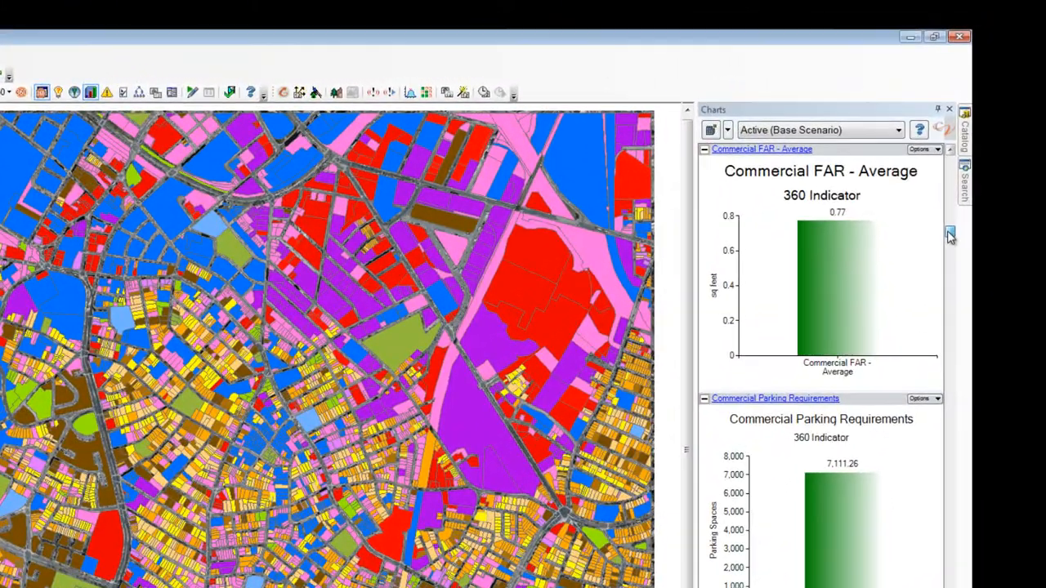
pyautogui.moveTo(950, 235); pyautogui.dragTo(936, 292)
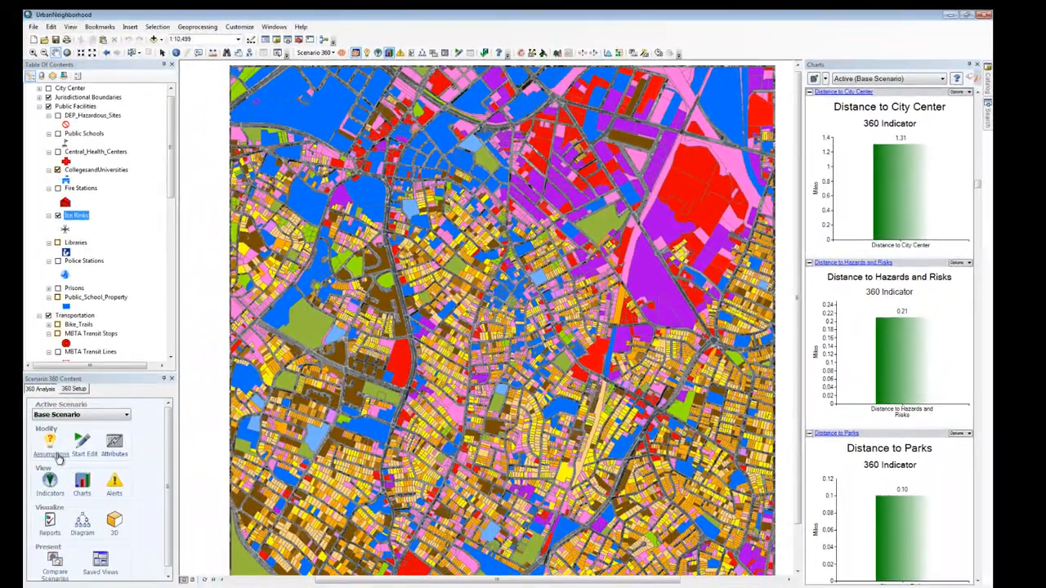
pyautogui.click(54, 455)
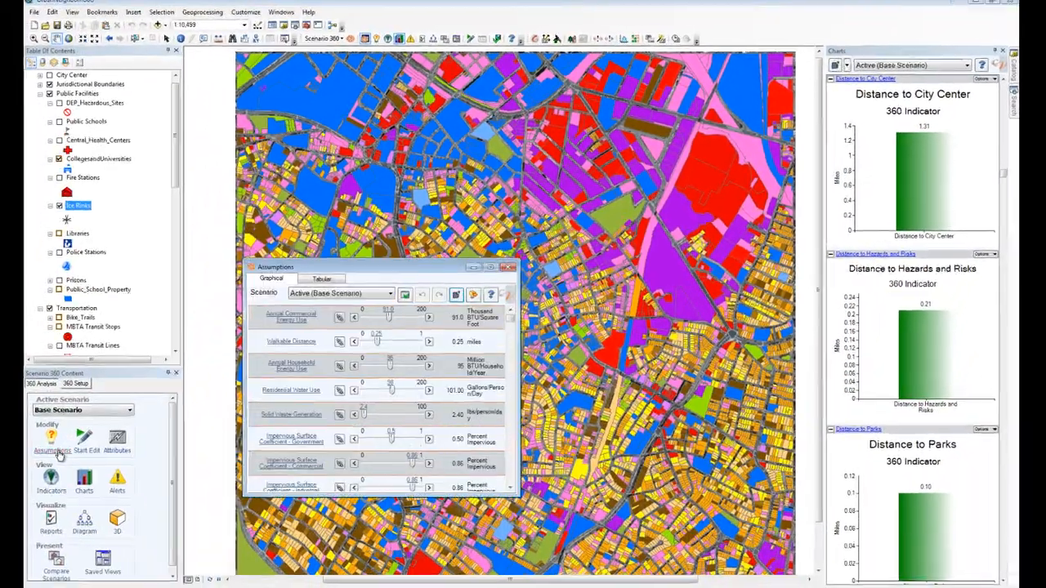